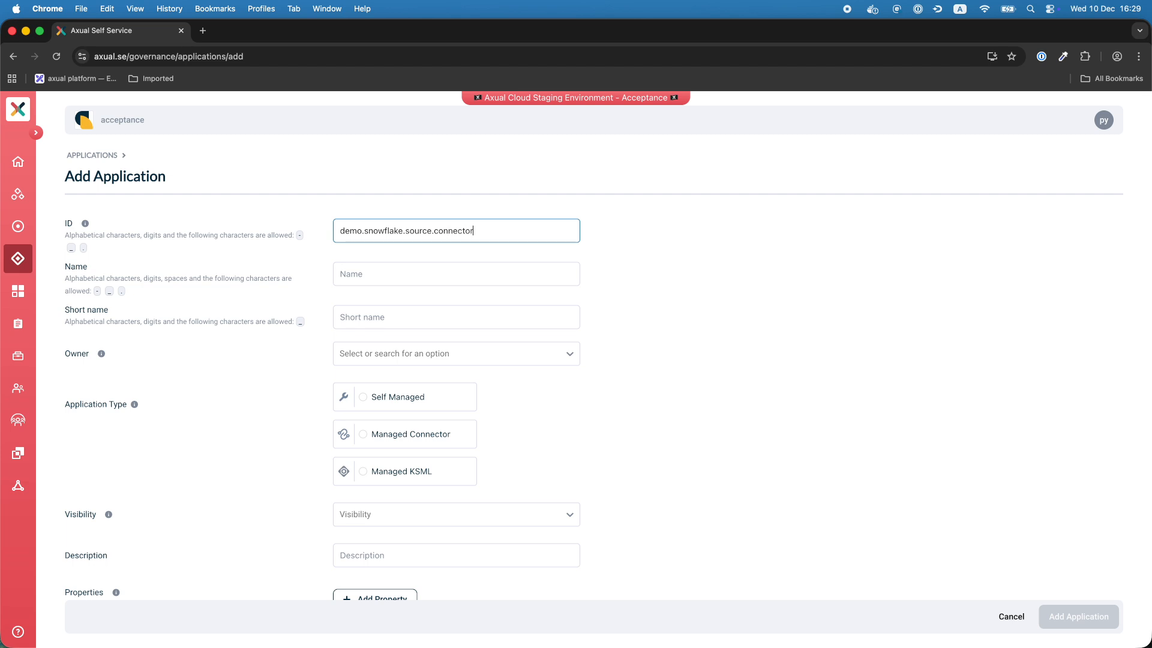
- Enter demo.snowflake.source.connector as the application name and demo_snowflake_source_connector as its short name
left_click(445, 274)
key("super+v")
left_click(546, 324)
key("super+v")
key("BackSpace")
type("_")
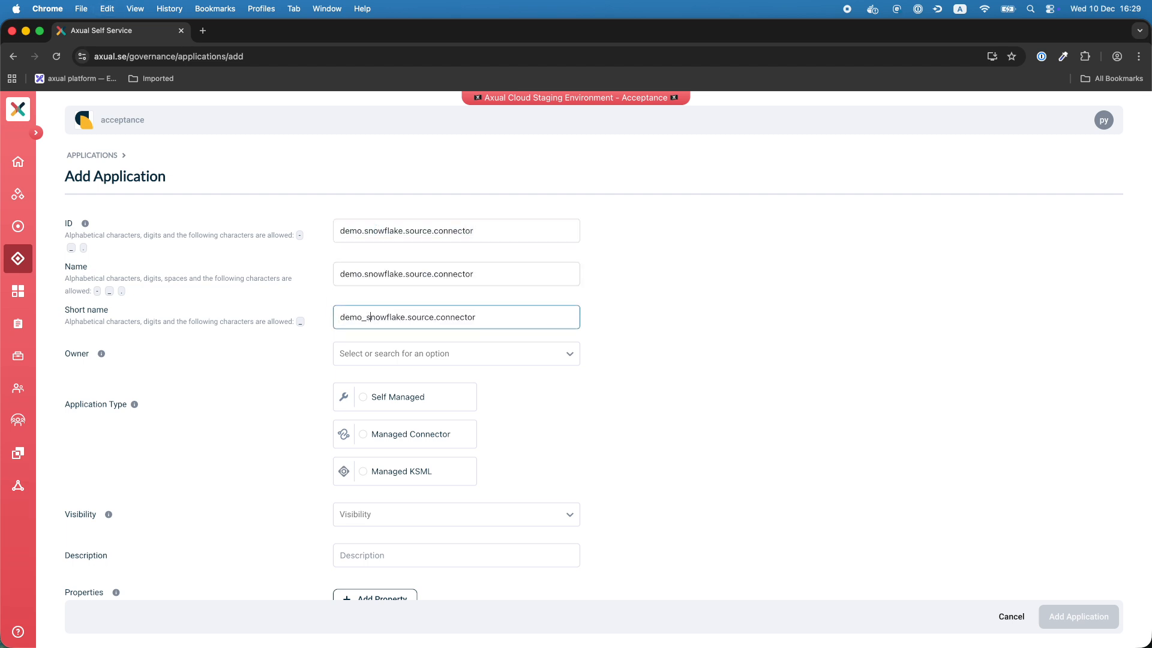
left_click(407, 316)
key("BackSpace")
type("_")
left_click(440, 316)
key("BackSpace")
type("_")
- Assign PD Team as the application owner and set the application type to Managed Connector
left_click(547, 356)
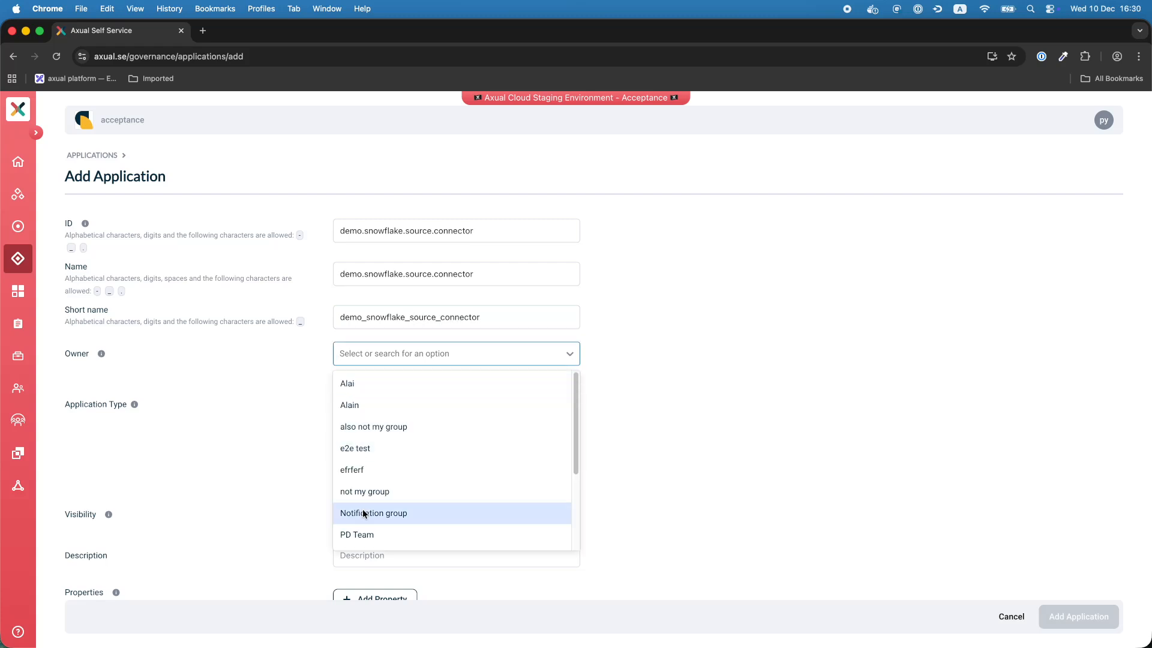
left_click(375, 541)
scroll(705, 291, "down", 1)
left_click(422, 430)
- Choose io.aiven.connect.jdbc.JdbcSourceConnector as the connector plugin
scroll(487, 468, "down", 1)
left_click(480, 498)
type("jd")
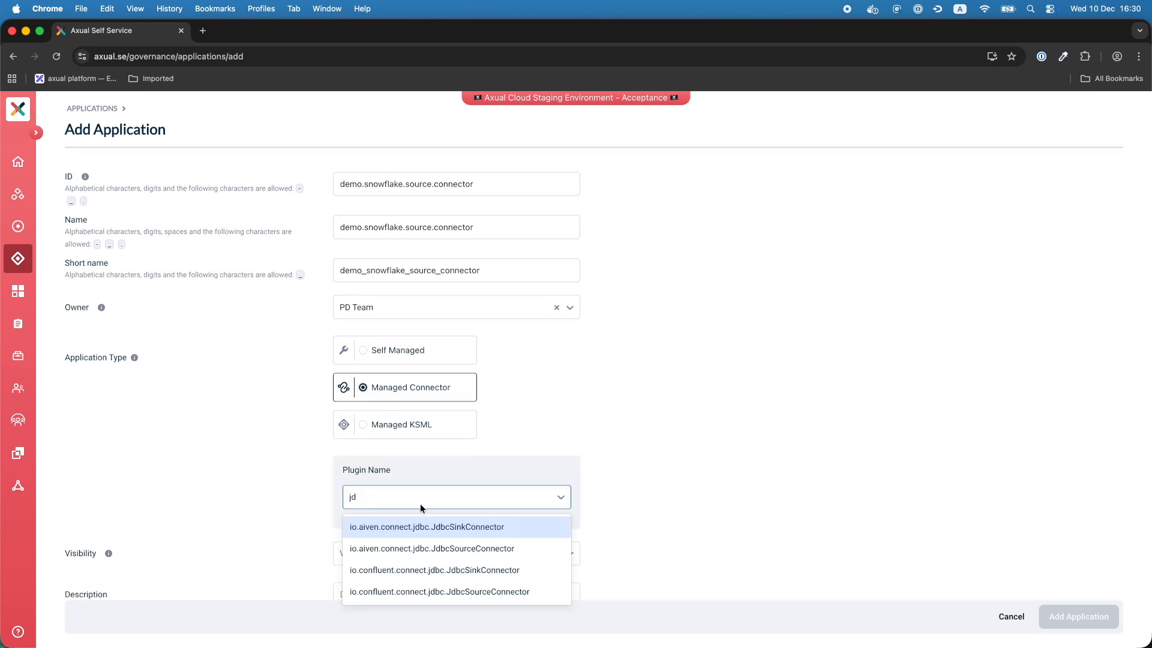
left_click(502, 549)
- Set the application's visibility to Public and add the application
scroll(607, 389, "down", 2)
left_click(492, 499)
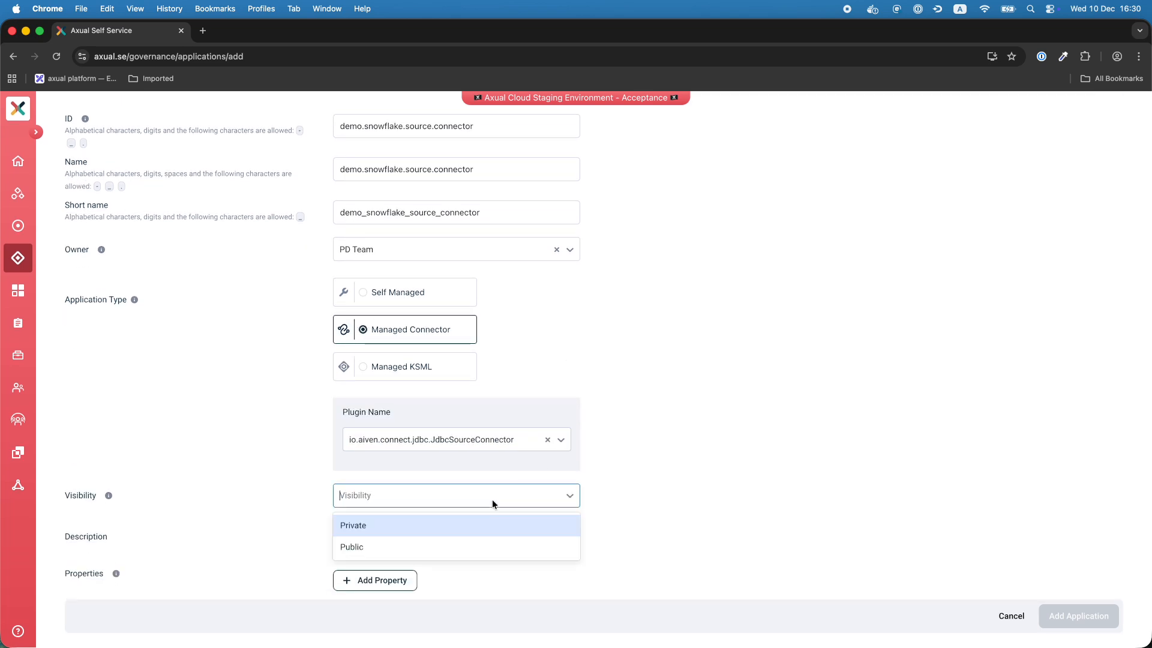
left_click(427, 547)
left_click(1075, 615)
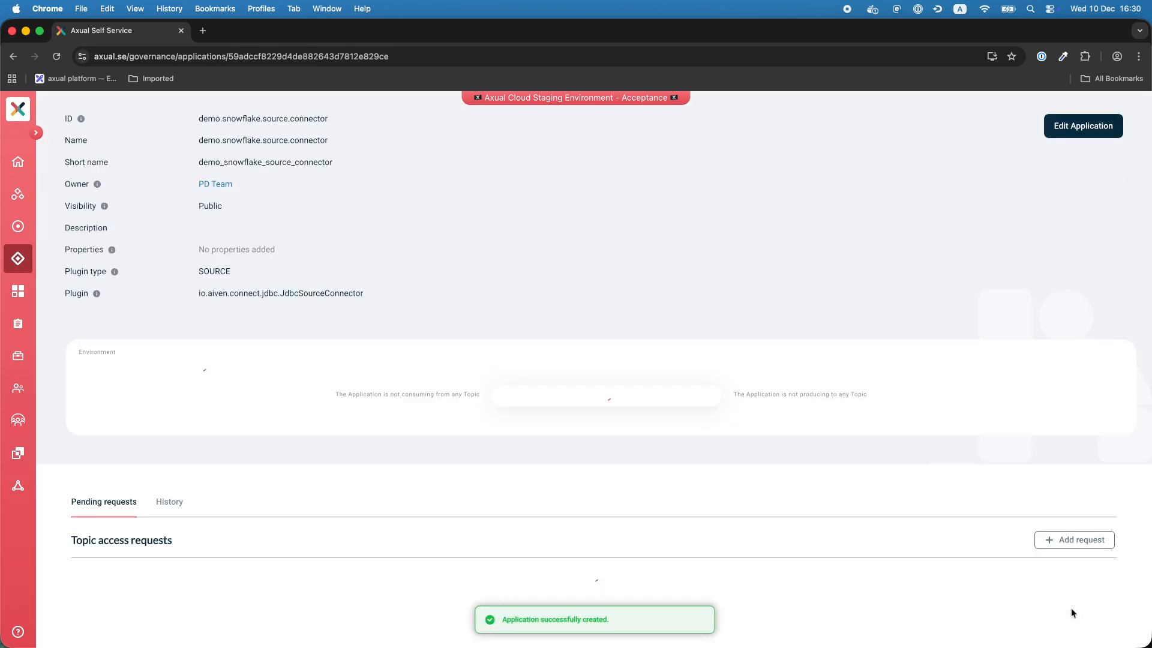
- Upload acceptance.crt as the SSL certificate and acceptance.key as the private key for the prod environment, and apply them
left_click(701, 415)
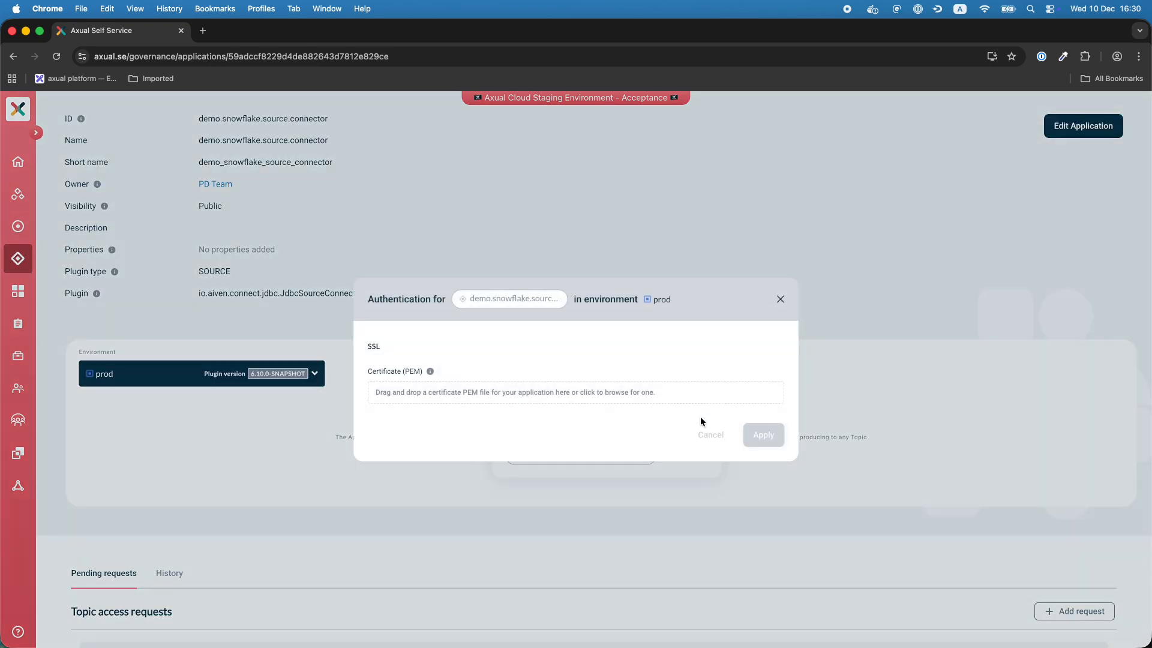
left_click(701, 401)
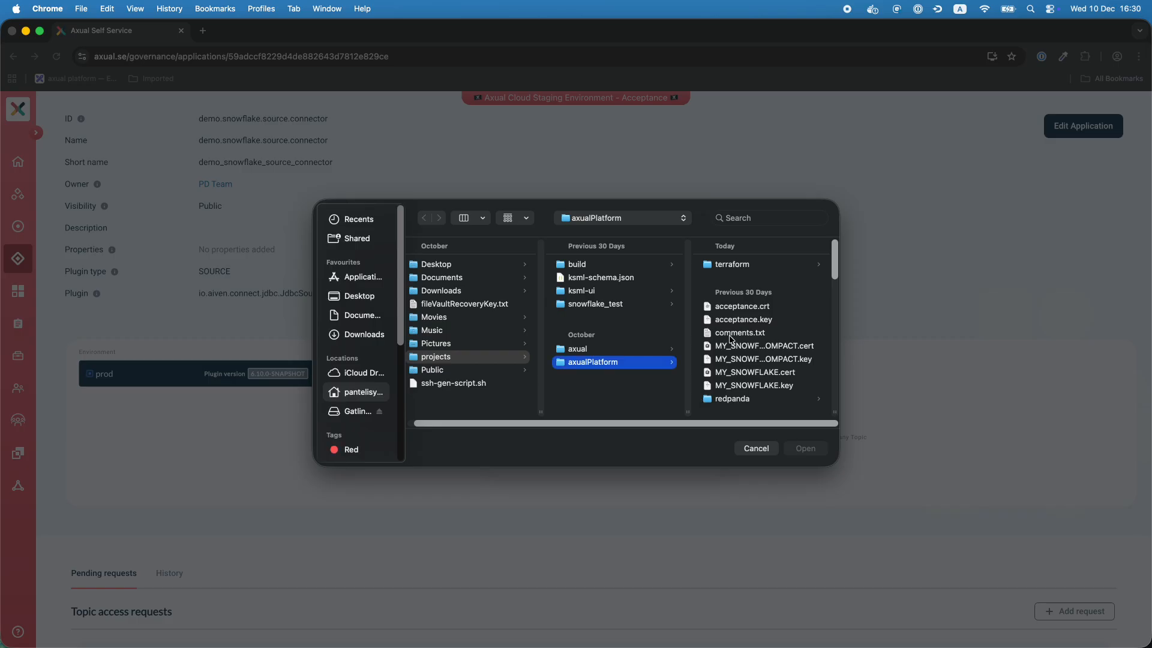
double_click(753, 309)
left_click(628, 434)
left_click(744, 250)
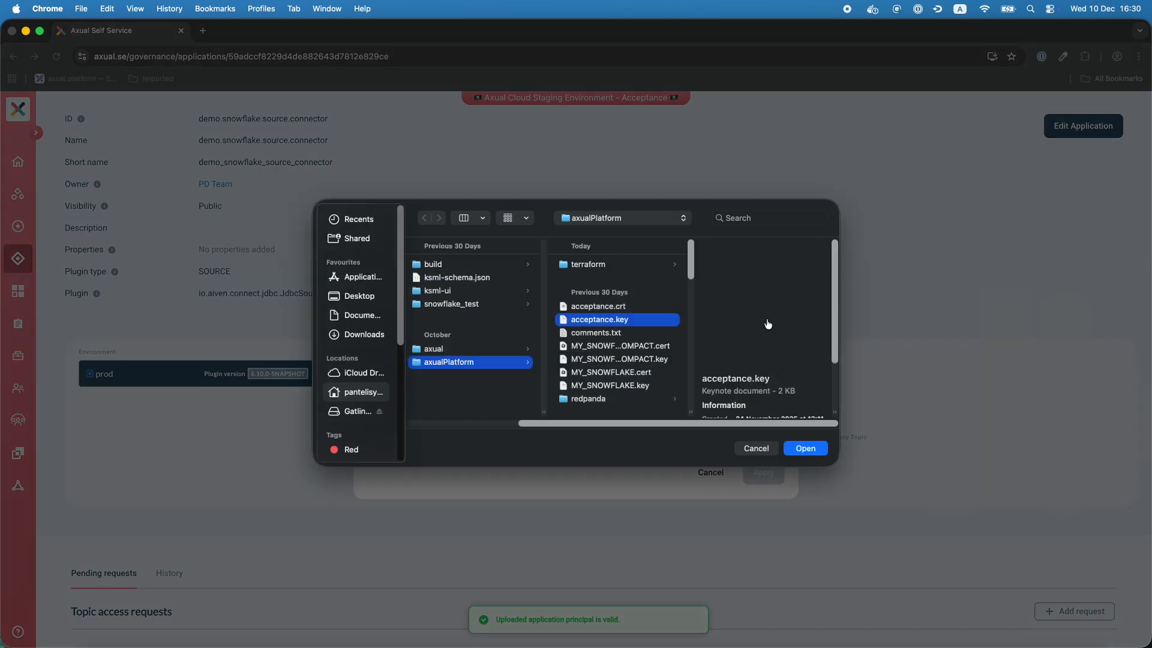
left_click(807, 447)
left_click(764, 472)
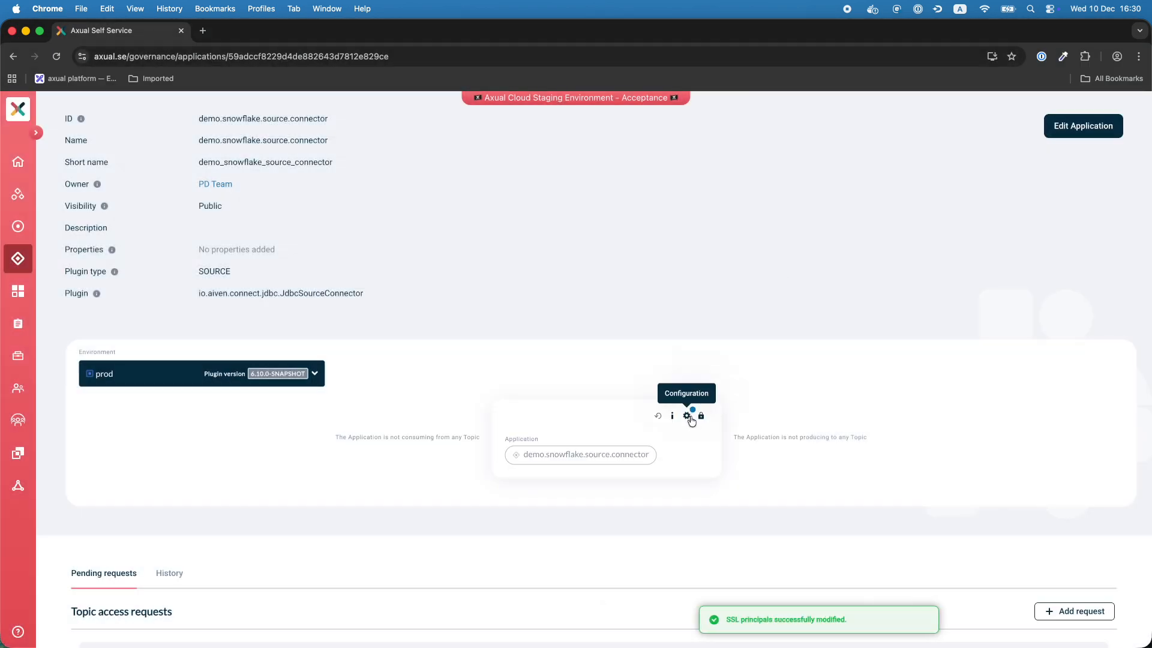
- In the plugin configuration's Common group, set header.converter, key.converter and value.converter to org.apache.kafka.connect.storage.StringConverter
left_click(690, 418)
left_click(570, 221)
left_click(557, 268)
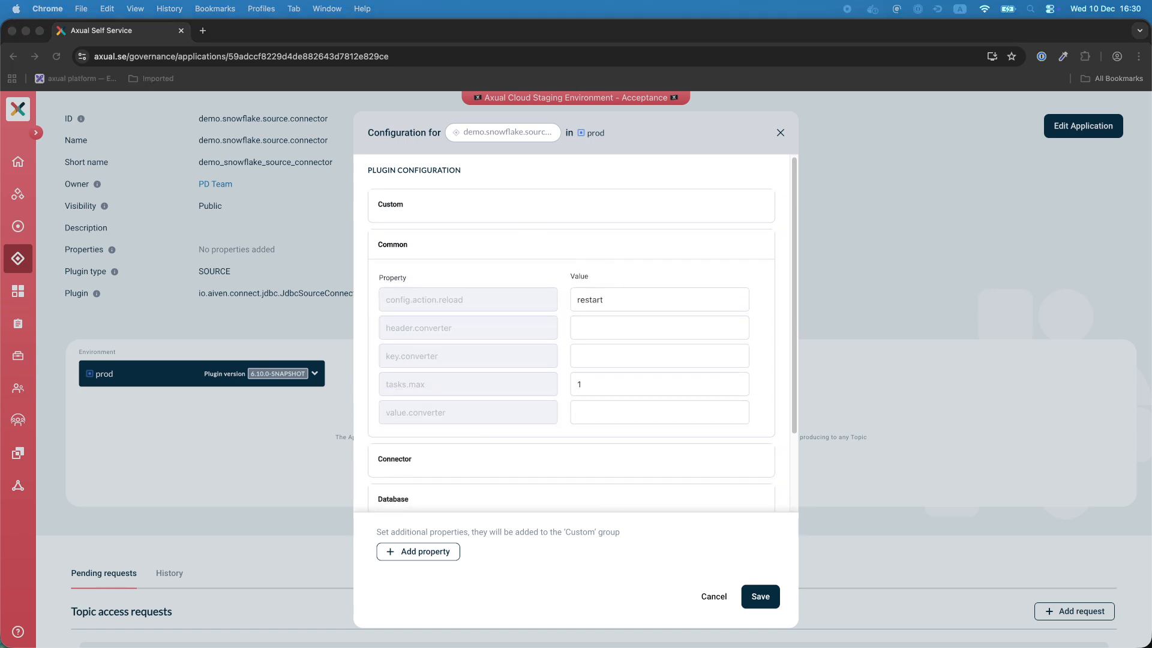
left_click(610, 326)
type("org.apache.kafka.connect.storage.StringConverter")
left_click(612, 356)
type("org.apache.kafka.connect.storage.StringConverter")
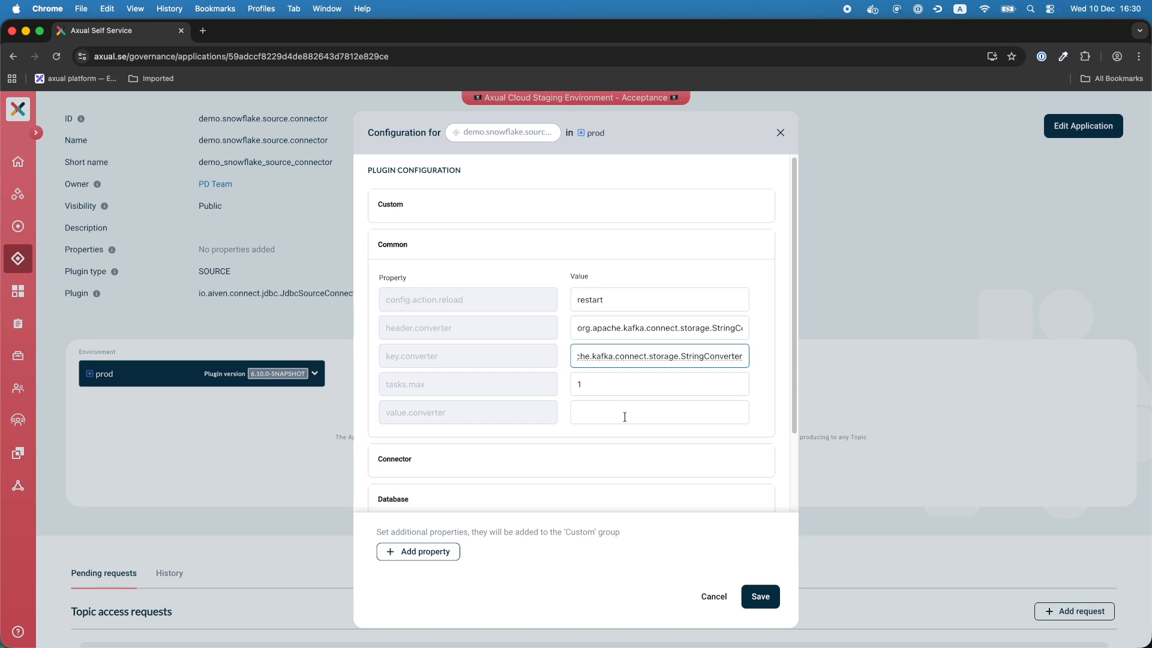
left_click(624, 412)
type("org.apache.kafka.connect.storage.StringConverter")
left_click_drag(648, 413, 770, 411)
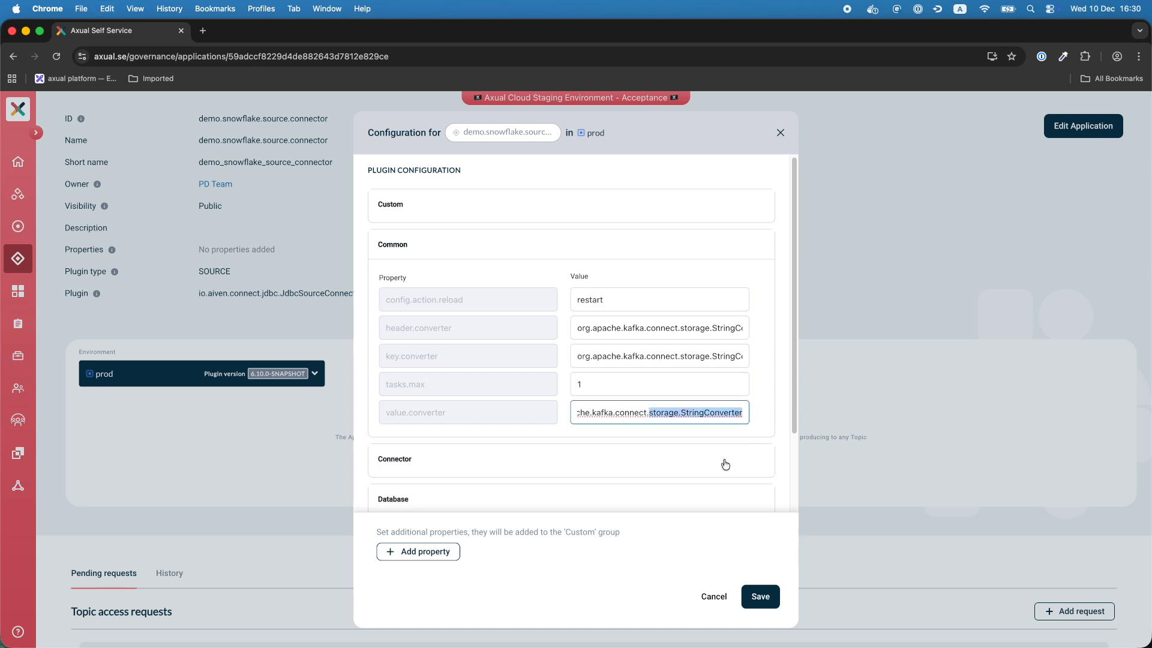
- In the Connector group, set batch.max.rows and poll.interval.ms to 1000 and clear table.poll.interval.ms
left_click(529, 471)
scroll(545, 442, "down", 2)
left_click(586, 285)
type("000")
left_click(589, 312)
left_click(580, 311)
key("BackSpace")
type("1000")
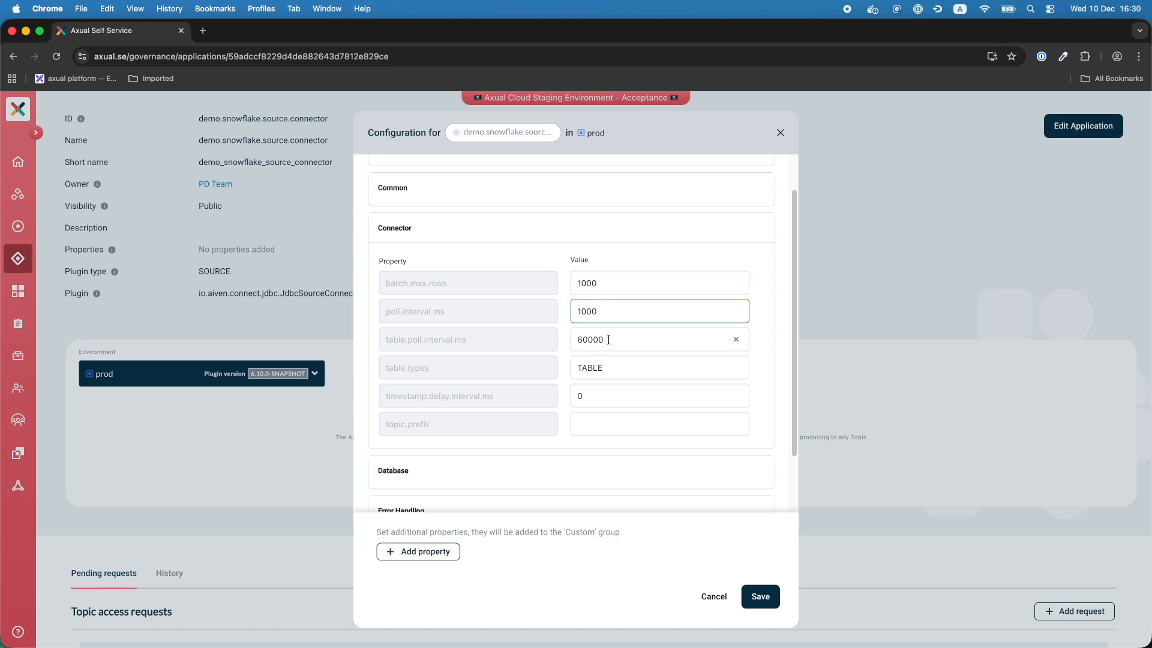
left_click(735, 339)
- Set timestamp.delay.interval.ms to 800 and topic.prefix to demo-snowflake-jdbc-connector
scroll(632, 360, "down", 1)
left_click(603, 358)
key("BackSpace")
type("800")
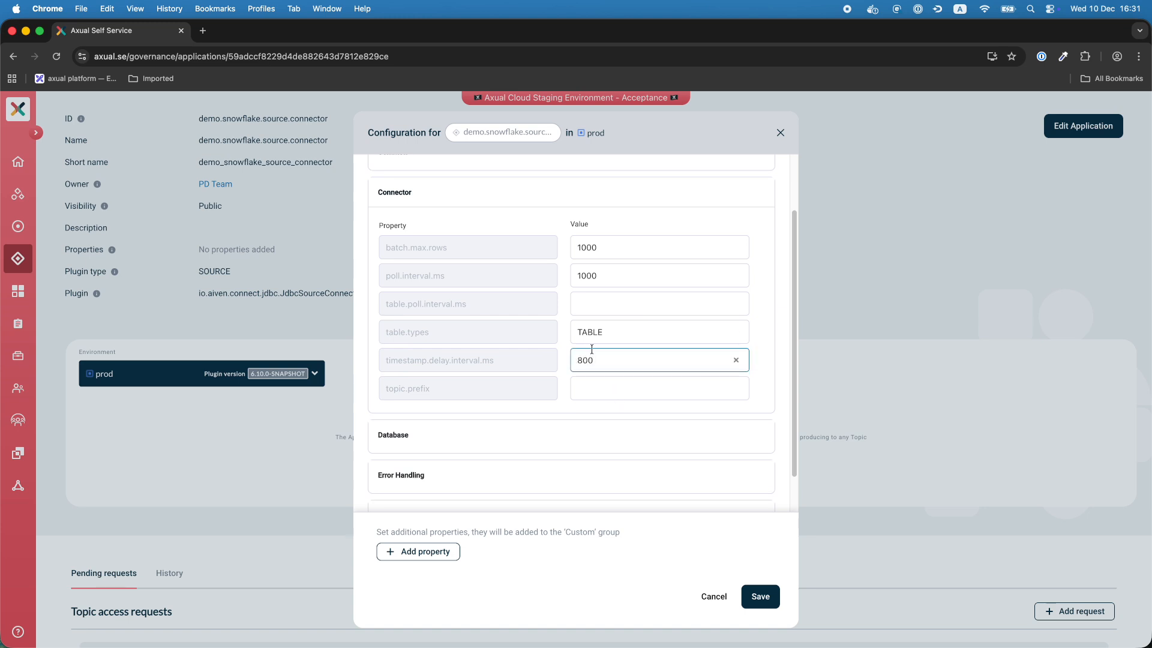
left_click(611, 387)
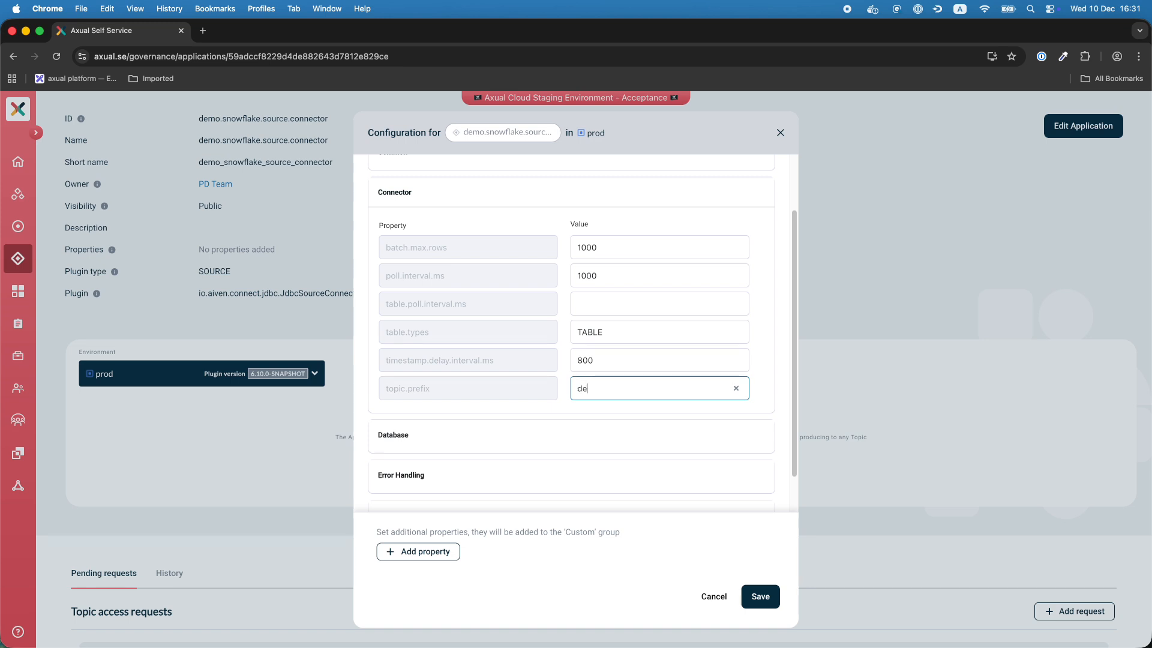
type("demo-snowflake-jdbc-connector")
- In the Database group, enter the account password as connection.password
scroll(609, 369, "down", 2)
left_click(609, 370)
left_click(620, 227)
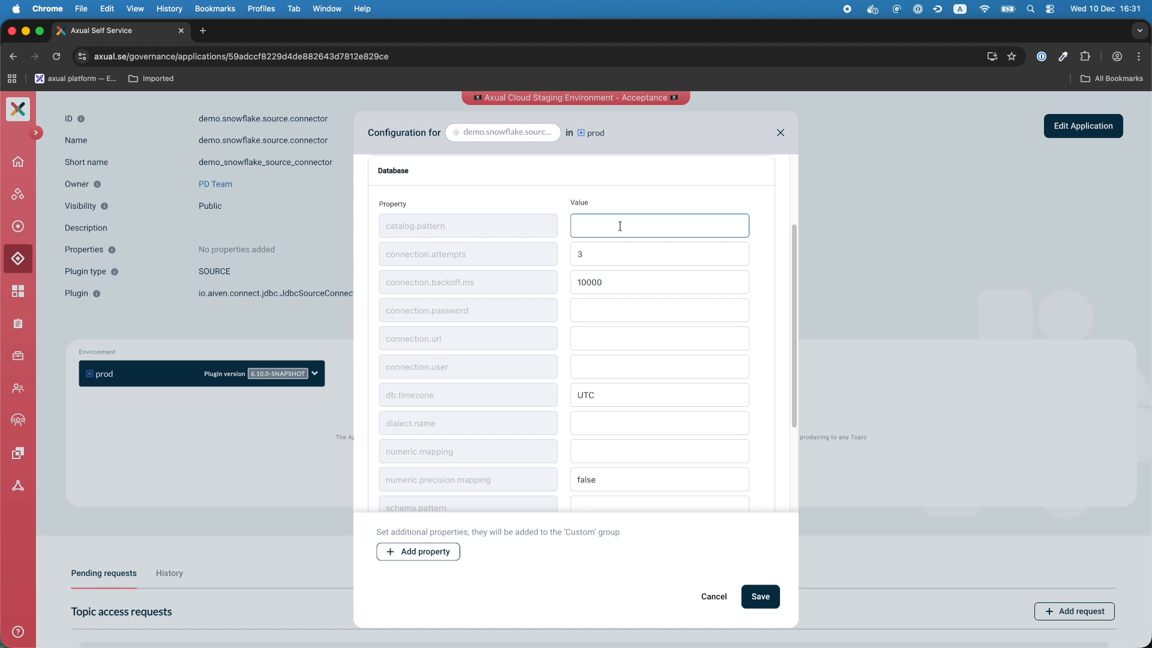
left_click(599, 254)
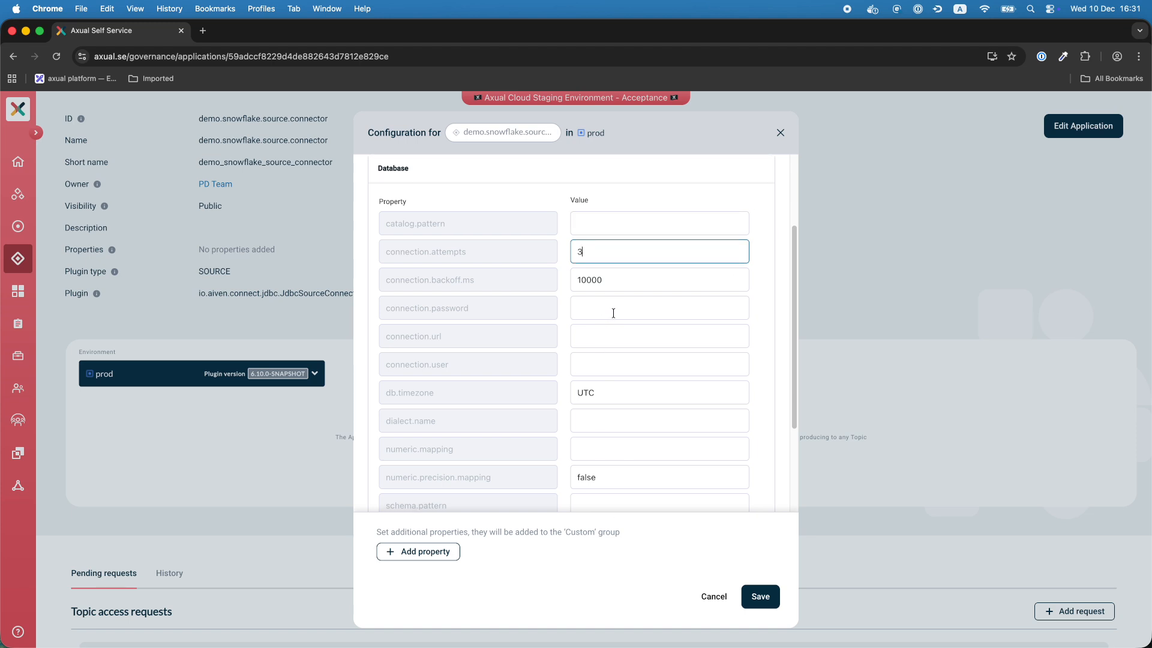
scroll(609, 312, "down", 1)
left_click(577, 273)
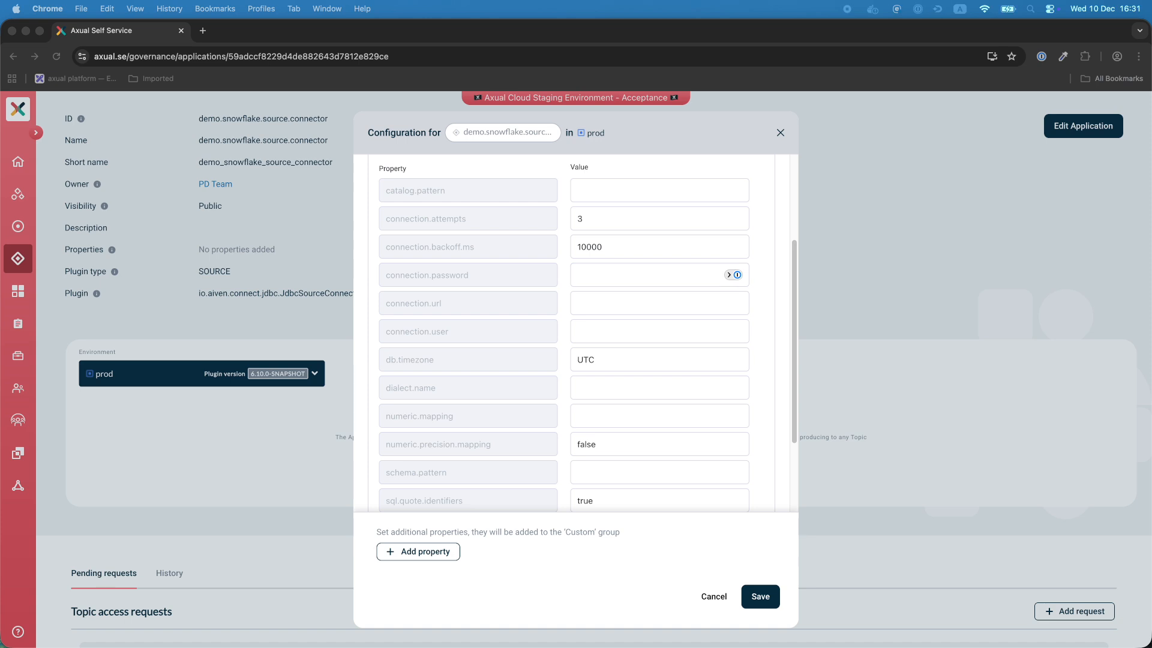
left_click(619, 274)
- Paste the Snowflake JDBC URL with its warehouse, database and schema parameters into connection.url and enter the username in connection.user
left_click(654, 304)
left_click(583, 303)
key("super+v")
key("super+a")
left_click(591, 302)
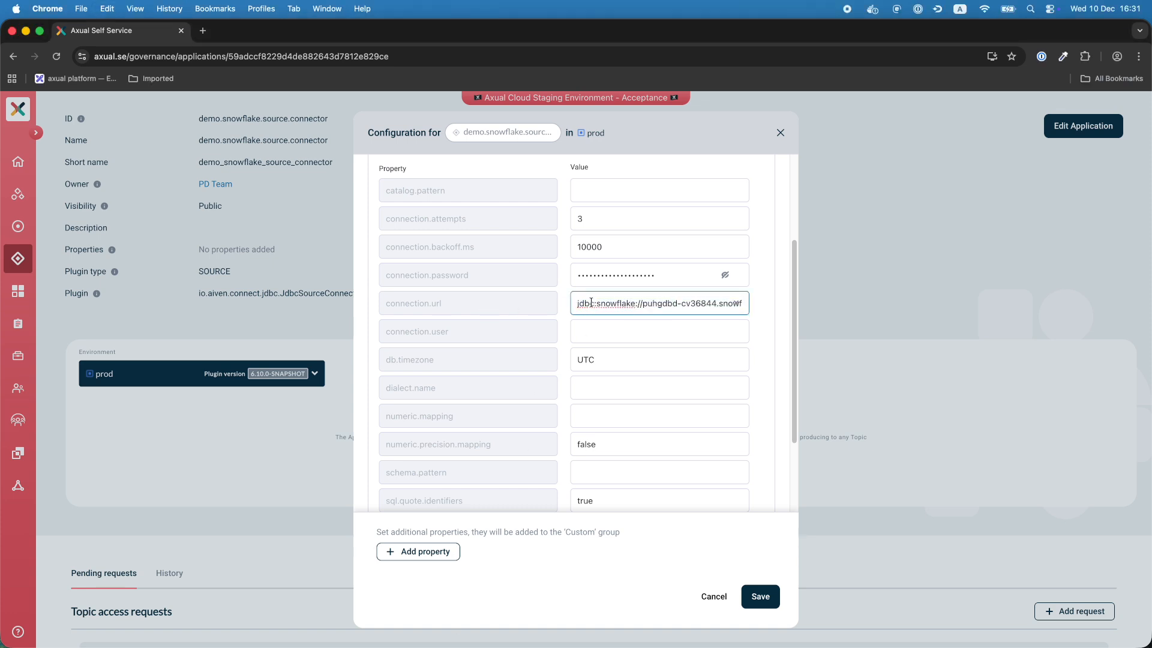
left_click_drag(641, 303, 736, 303)
left_click(666, 303)
scroll(668, 303, "right", 3)
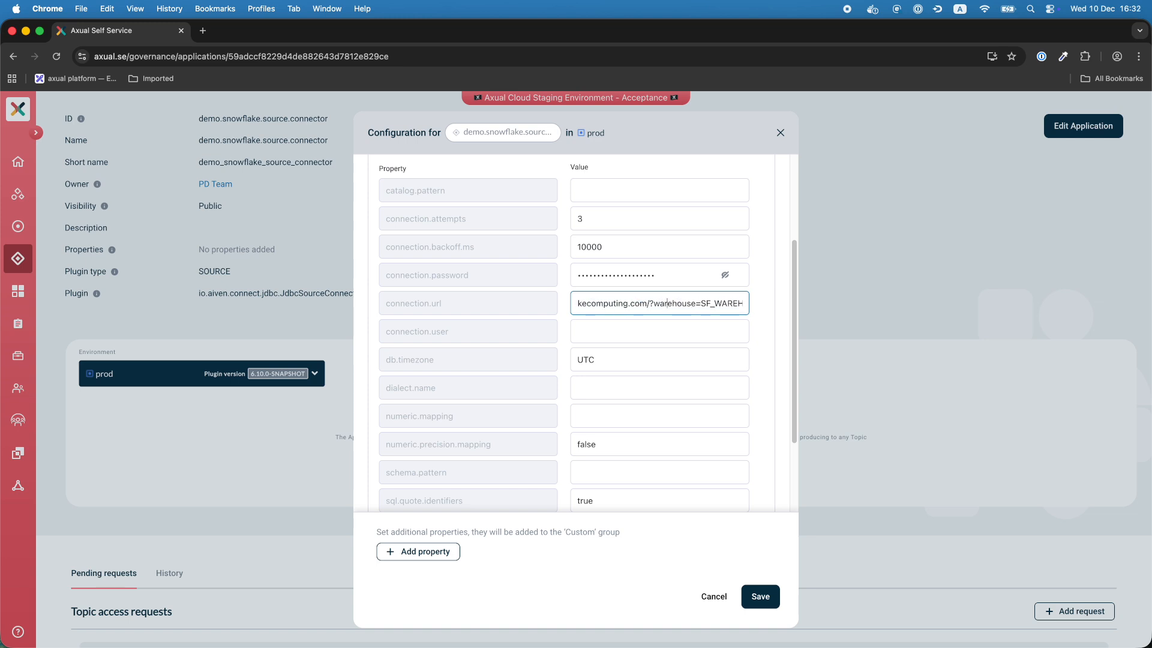
scroll(684, 303, "right", 5)
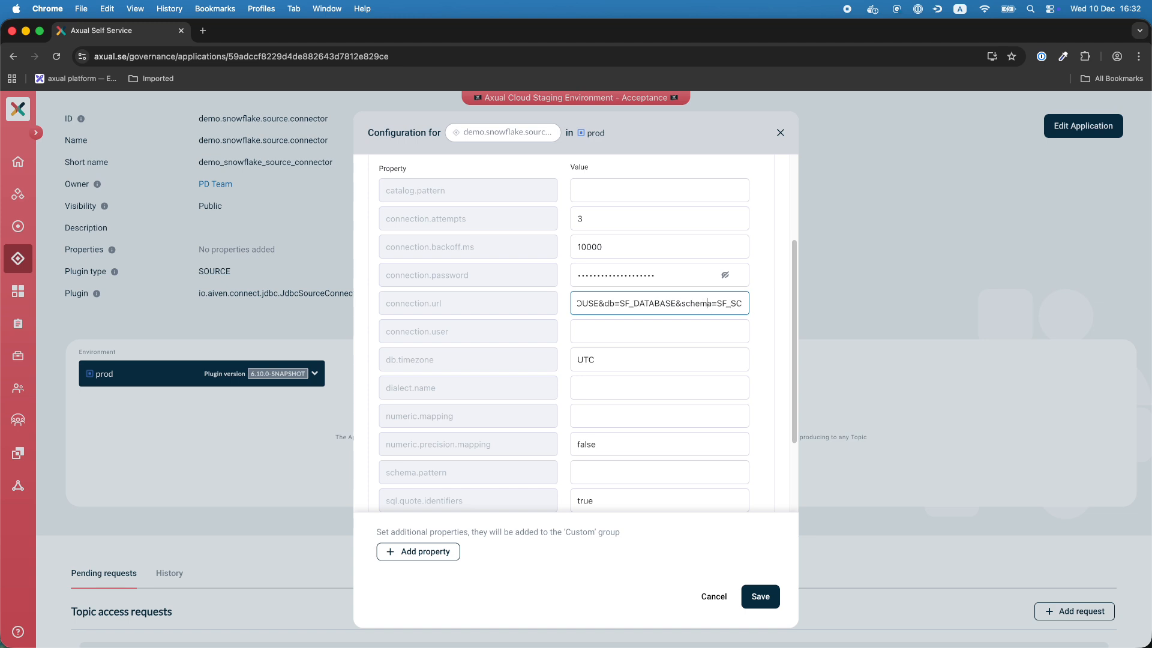
scroll(717, 303, "right", 3)
scroll(736, 303, "right", 3)
left_click_drag(739, 303, 743, 303)
left_click(638, 337)
type("PANTELISY")
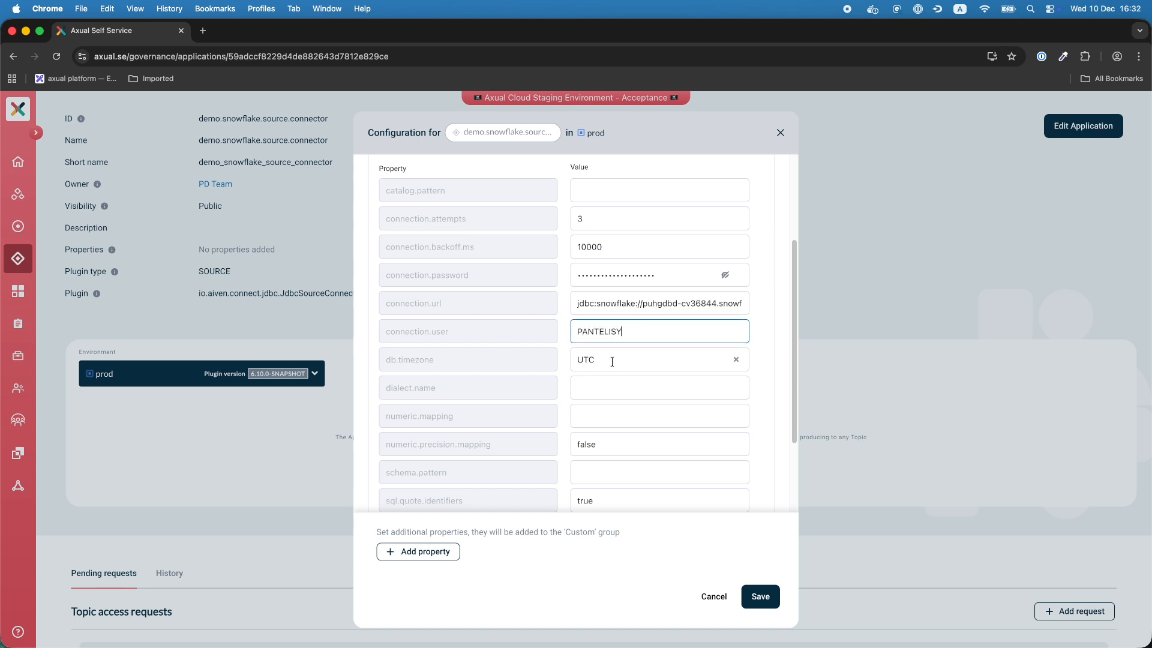
- In the Mode group, set incrementing.column.name to id and clear incrementing.initial
scroll(612, 362, "down", 3)
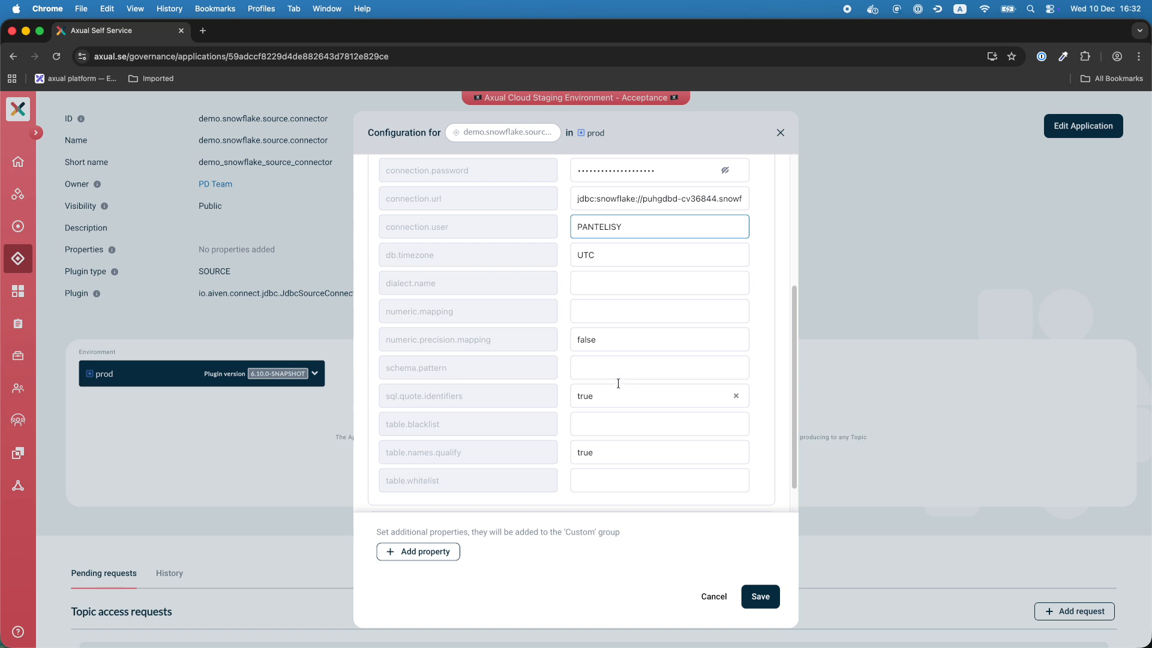
scroll(620, 418, "down", 9)
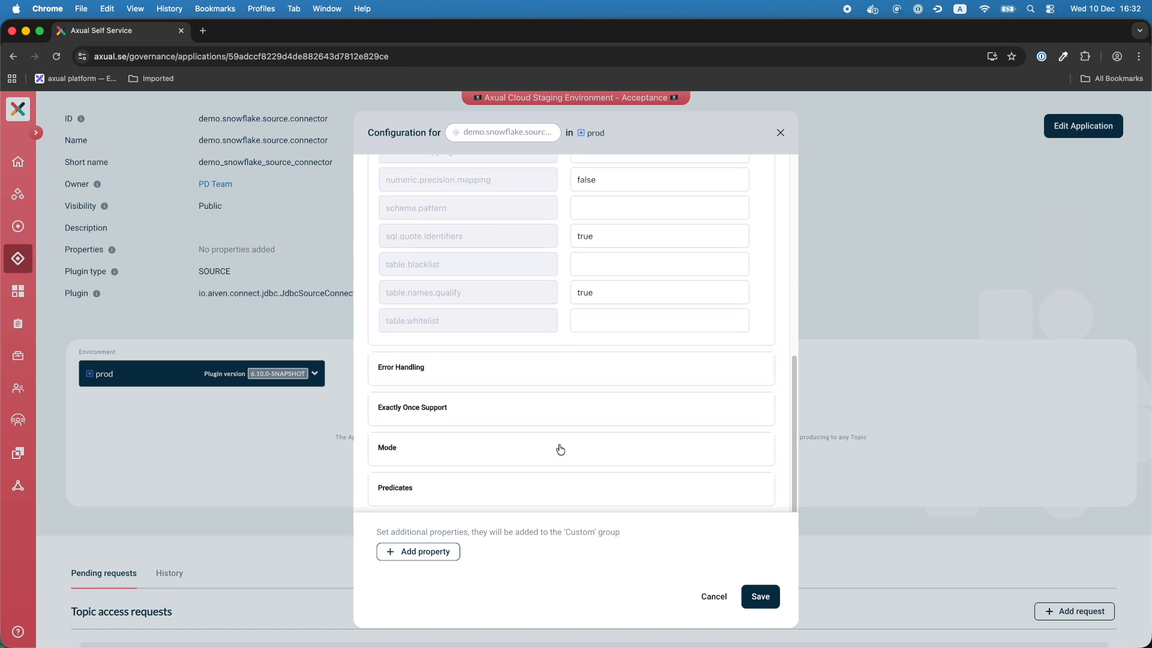
left_click(609, 294)
scroll(635, 283, "down", 1)
left_click(621, 273)
left_click(737, 306)
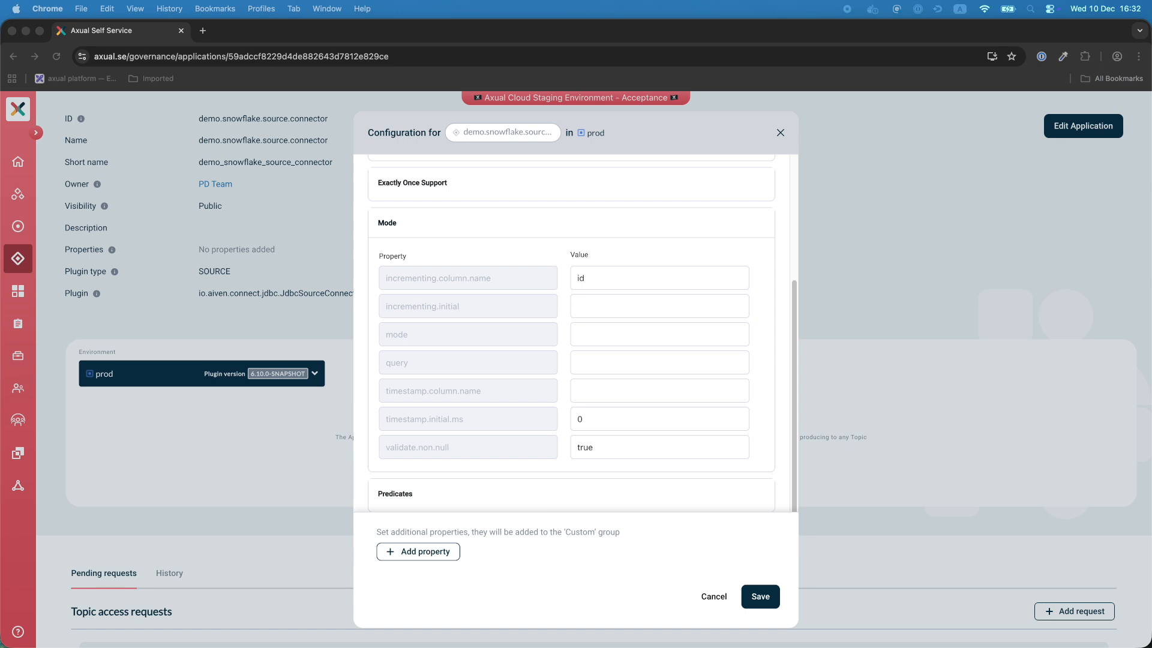
- Set mode to timestamp+incrementing and query to SELECT * FROM "snowflake2kafka"
left_click(617, 334)
type("timestamp+incrementing")
left_click(611, 363)
type("SELECT * FROM \\\"snowflake2kafka\\\"")
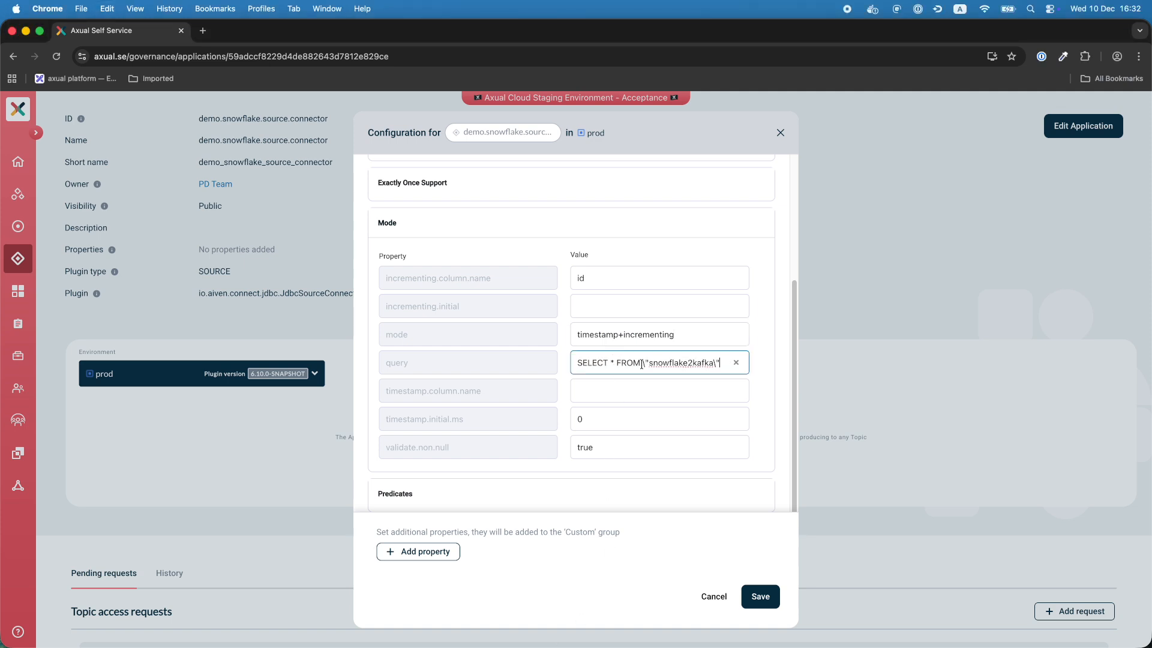
left_click(645, 362)
key("BackSpace")
left_click(714, 363)
key("BackSpace")
- Set timestamp.column.name to updated_at and clear timestamp.initial.ms
left_click(584, 399)
key("super+Tab")
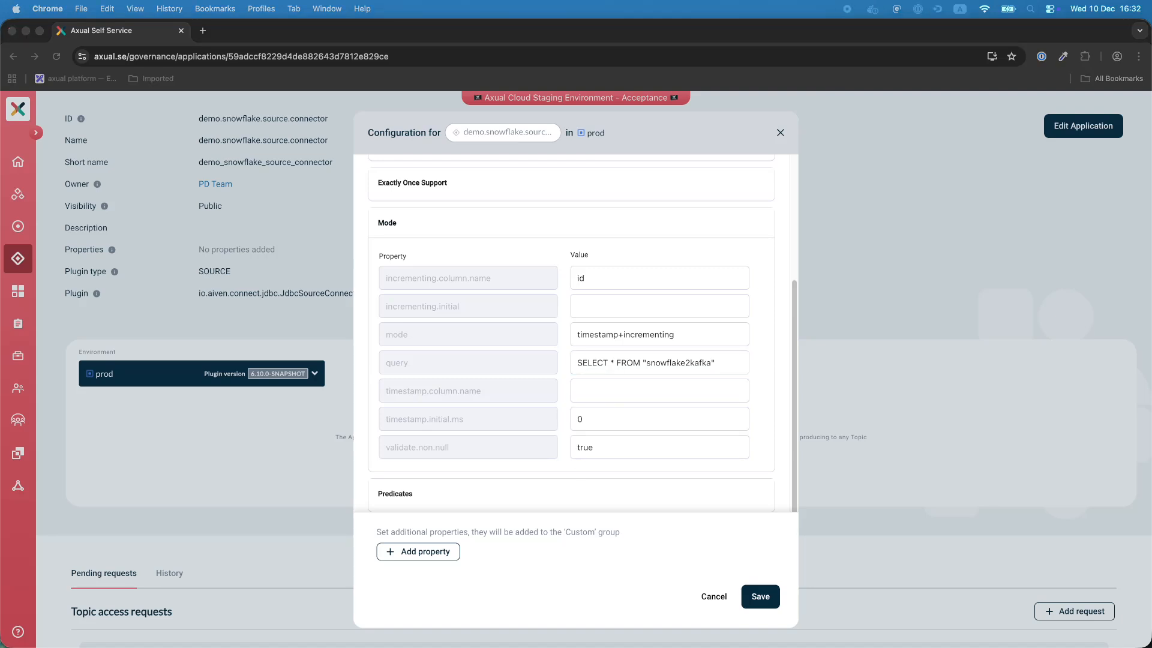
key("super+Tab")
type("updated_at")
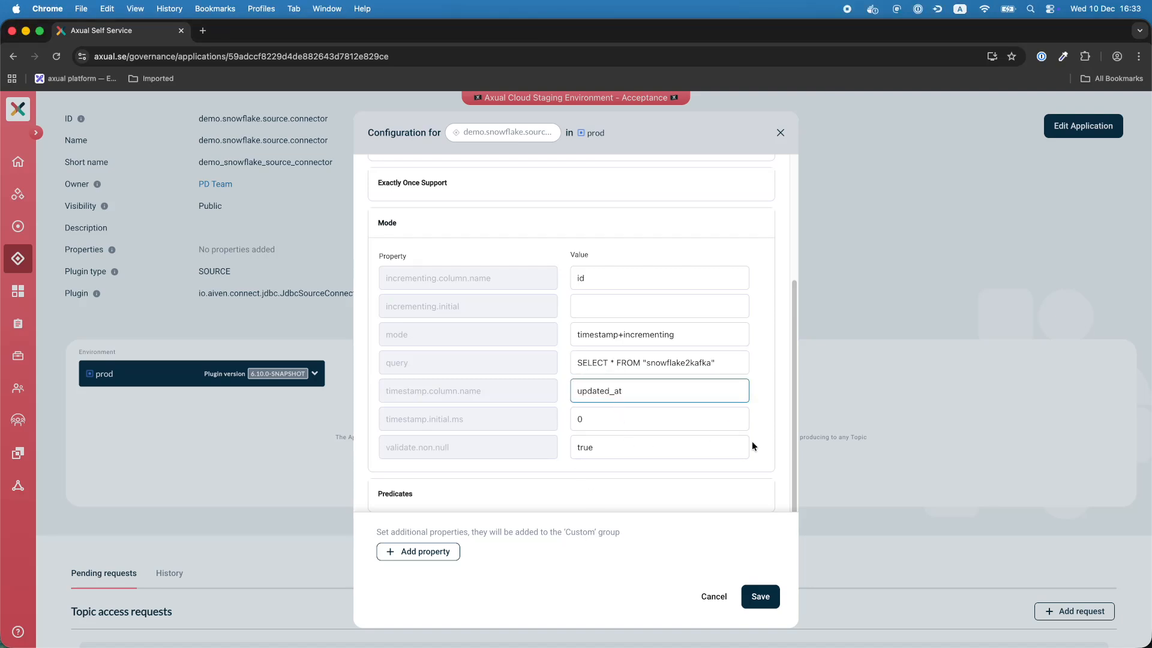
scroll(549, 345, "down", 2)
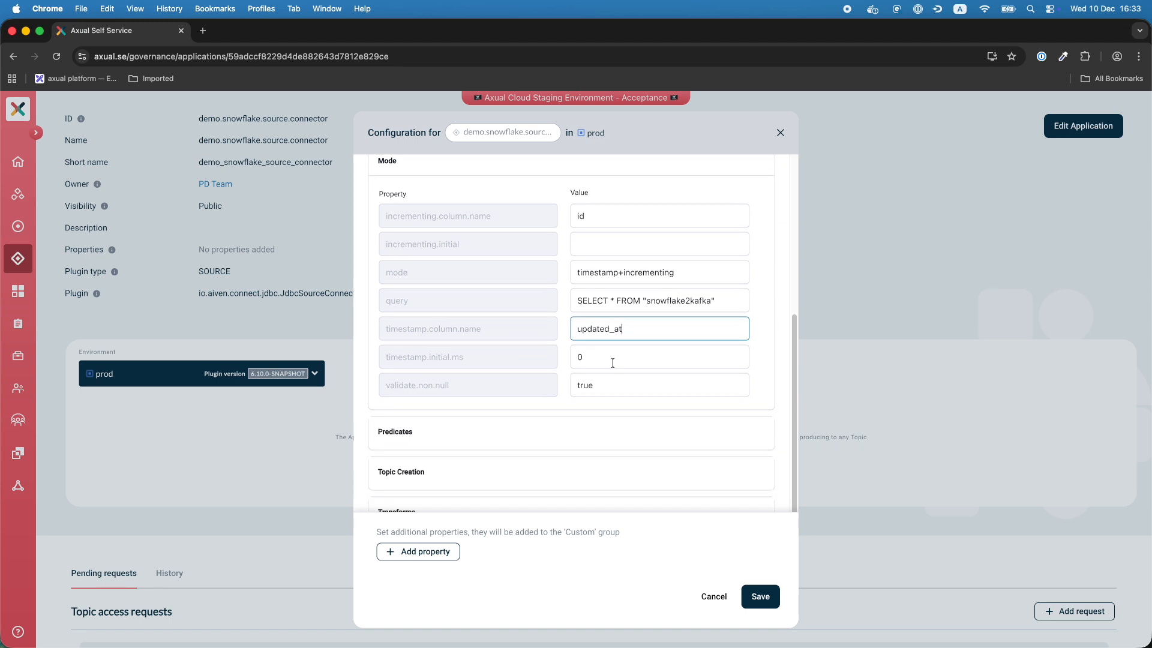
left_click(740, 360)
- In the Transforms group, set transforms to createKey
scroll(511, 359, "down", 2)
left_click(516, 367)
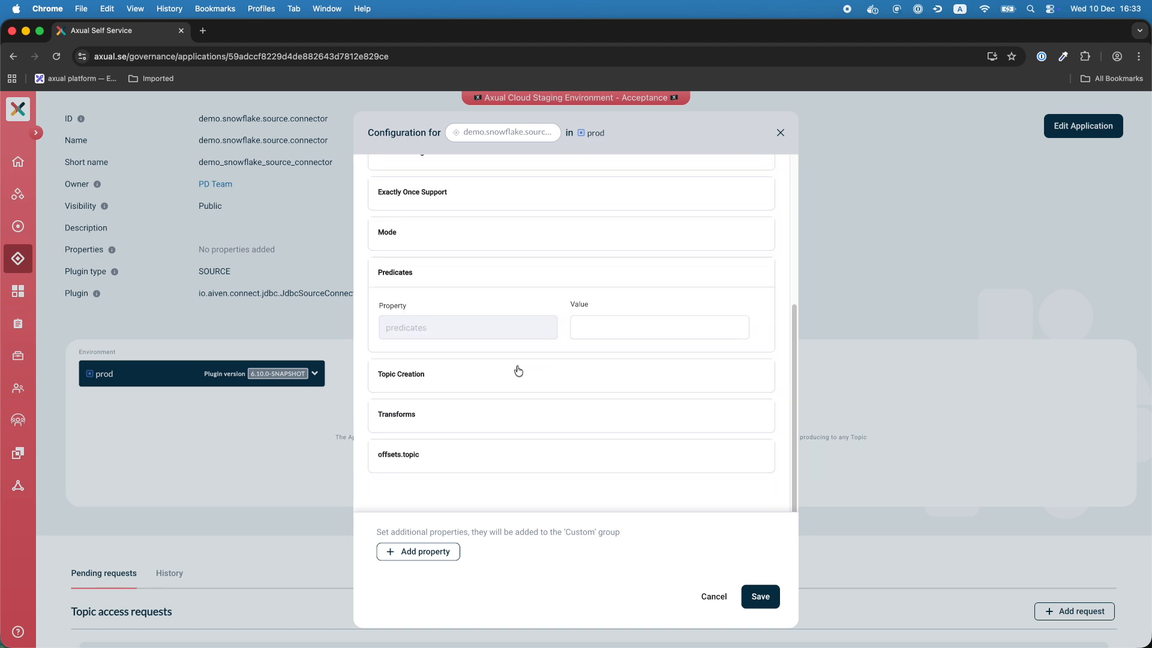
left_click(518, 372)
left_click(530, 418)
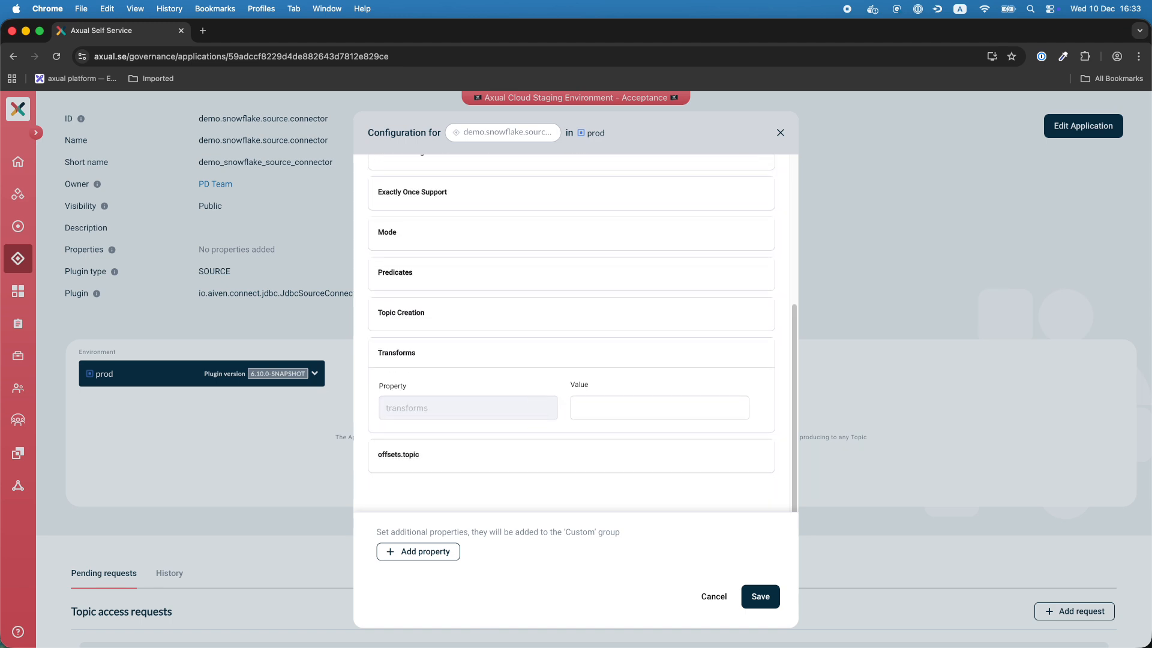
left_click(622, 405)
type("createKey")
left_click(557, 474)
- Add a custom property time.precision.mode with the value adaptive_time_storage
left_click(439, 556)
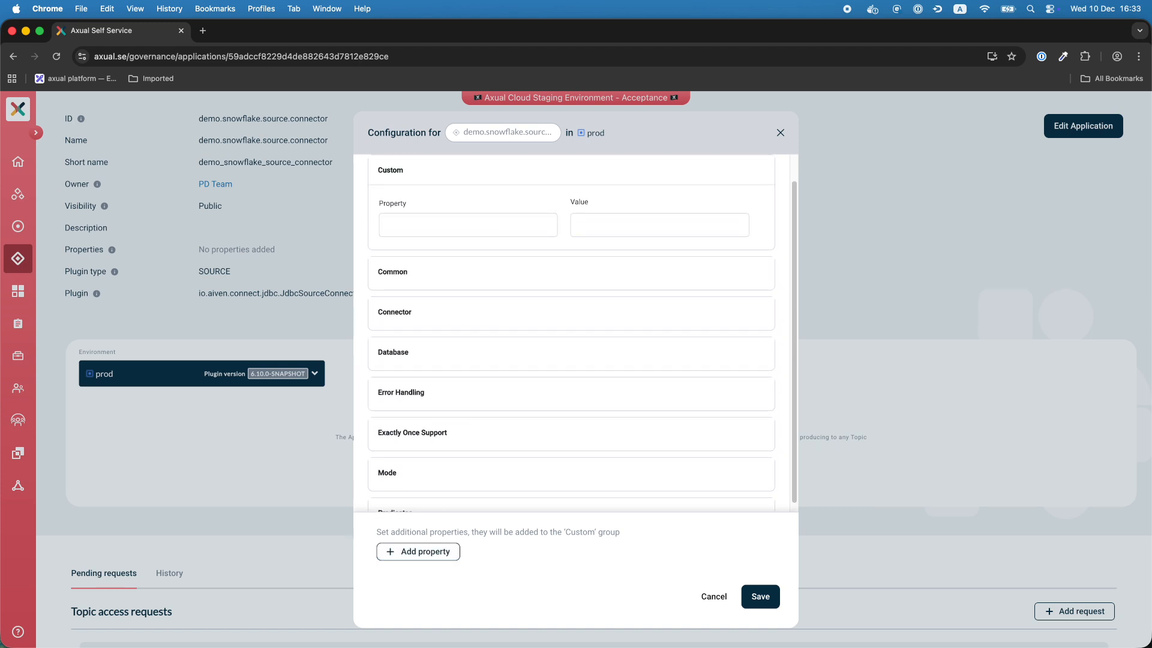
key("super+Tab")
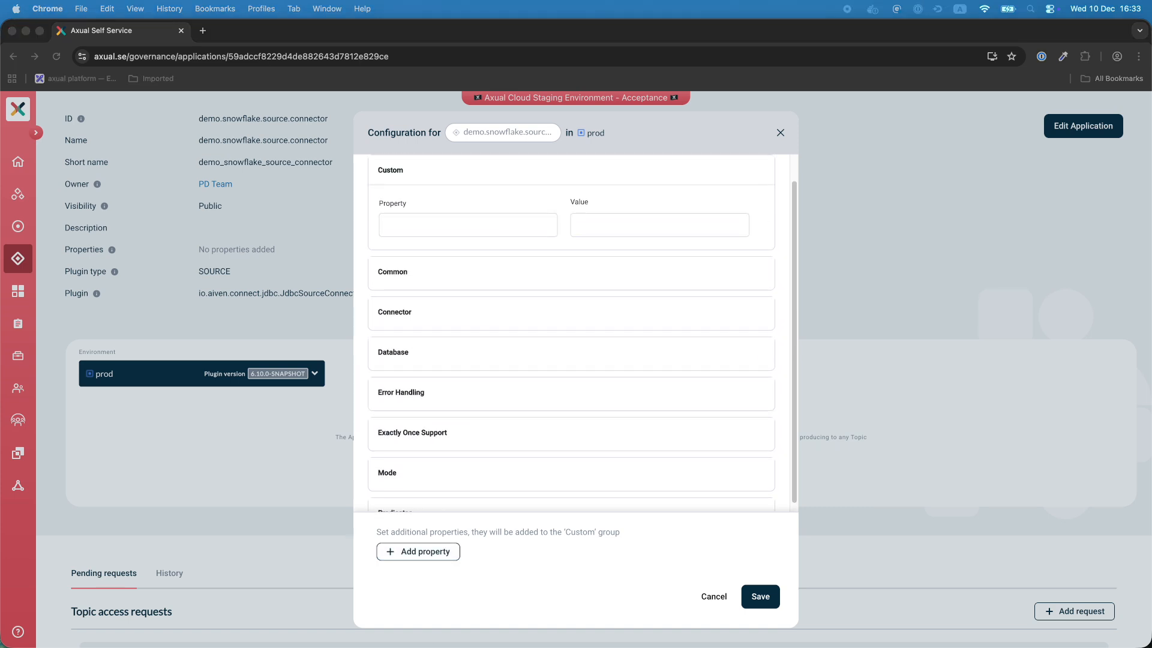
left_click(457, 224)
type("time.precision.mode")
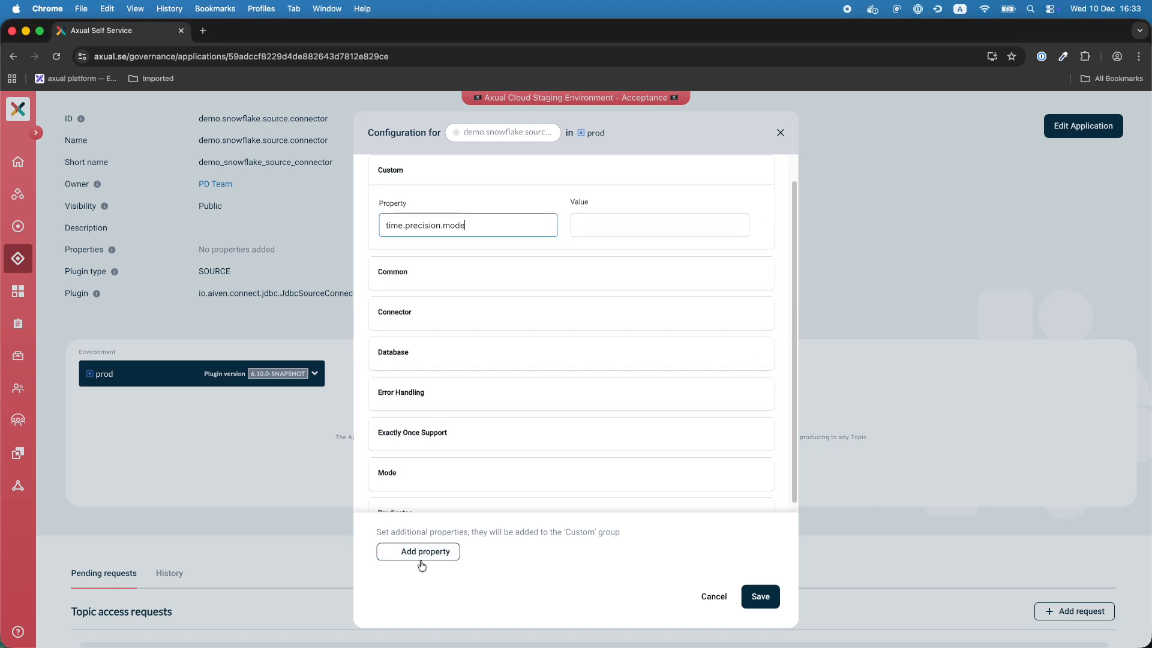
left_click(610, 222)
type("adaptive_time_storage")
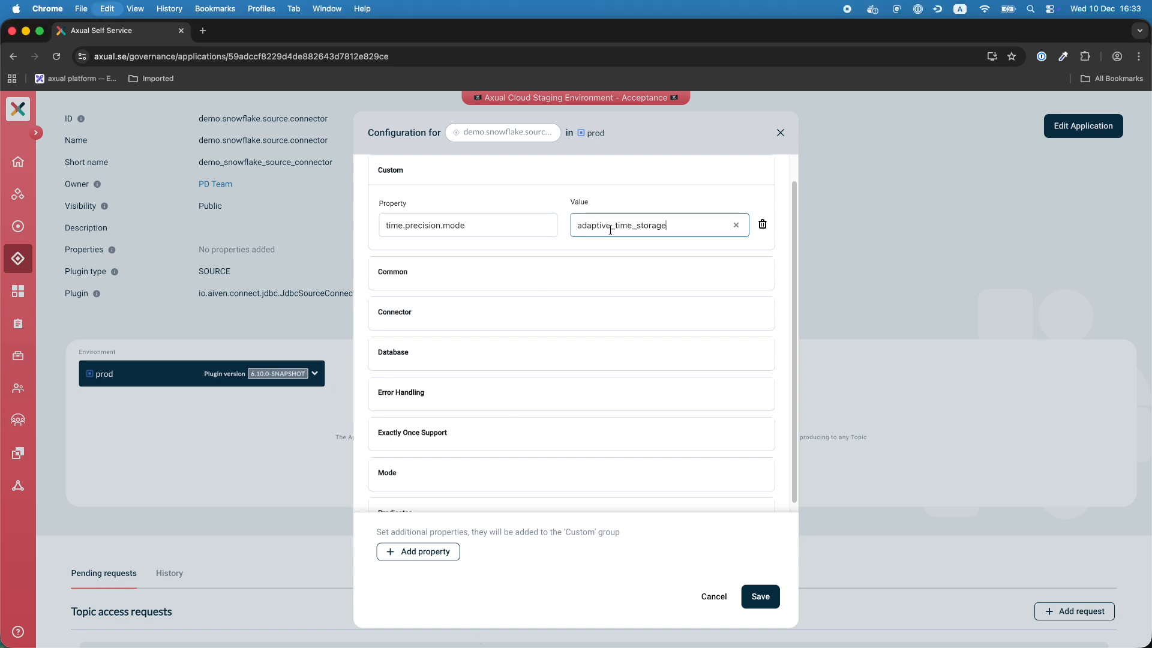
- Add a custom property transforms.createKey.fields with the value id
key("super+Tab")
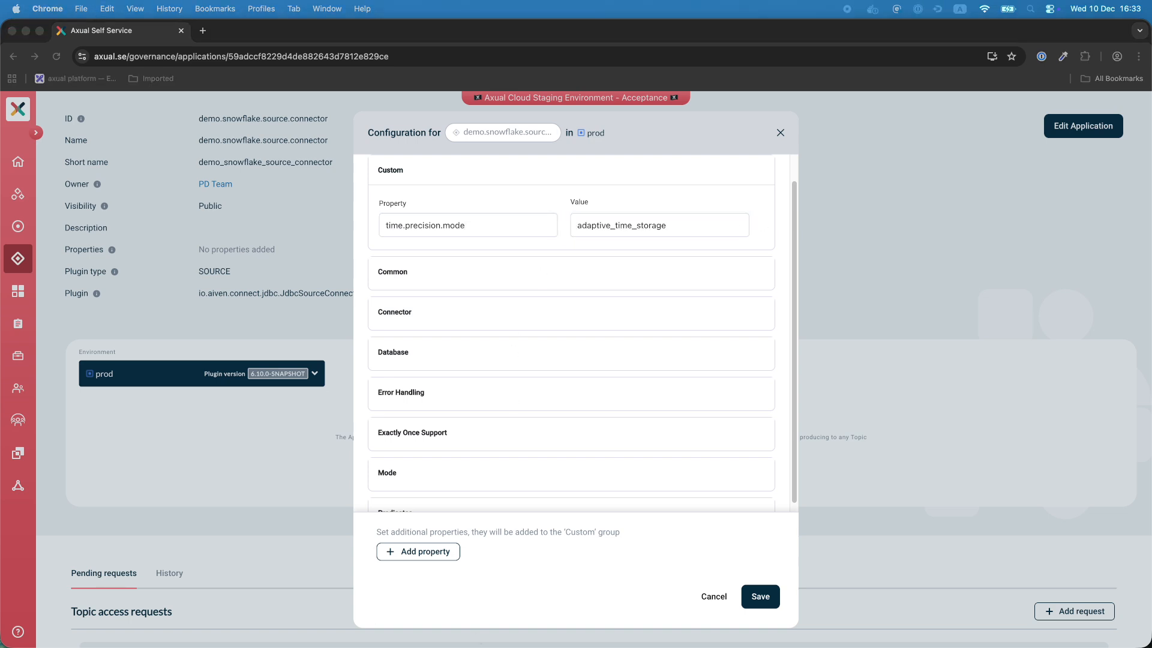
key("super+Tab")
left_click(433, 552)
left_click(467, 257)
type("transforms.createKey.fields")
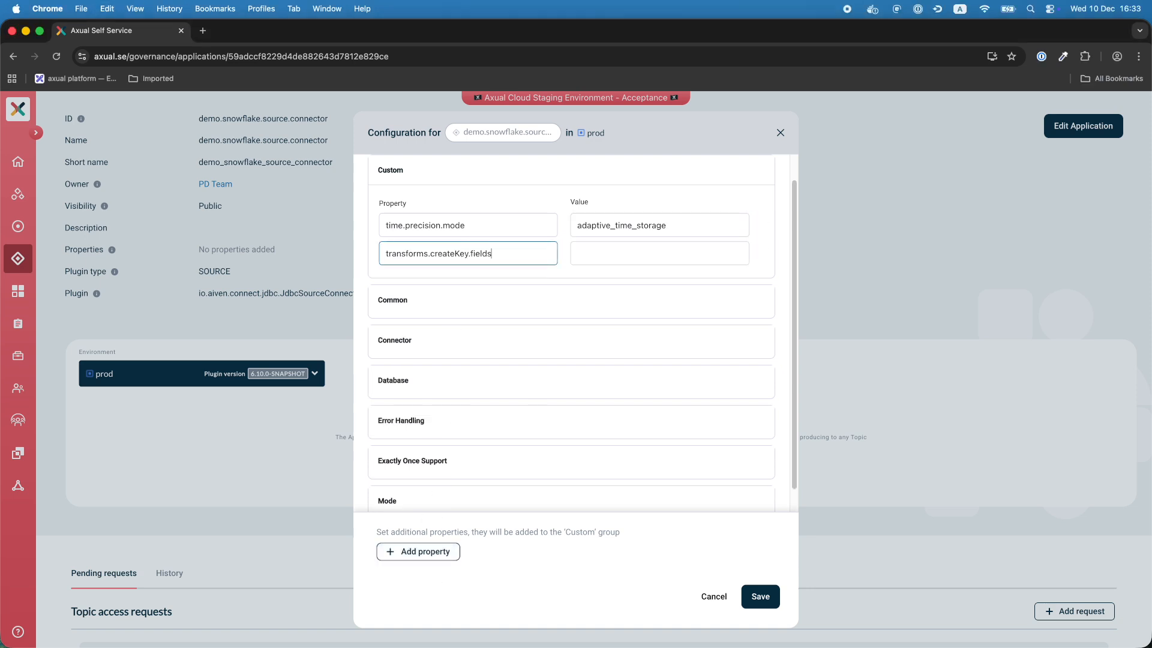
key("super+Tab")
key("super+Tab")
left_click(608, 246)
type("id")
- Add a custom property transforms.createKey.type with the value org.apache.kafka.connect.transforms.ValueToKey and save the plugin configuration
left_click(426, 553)
key("super+Tab")
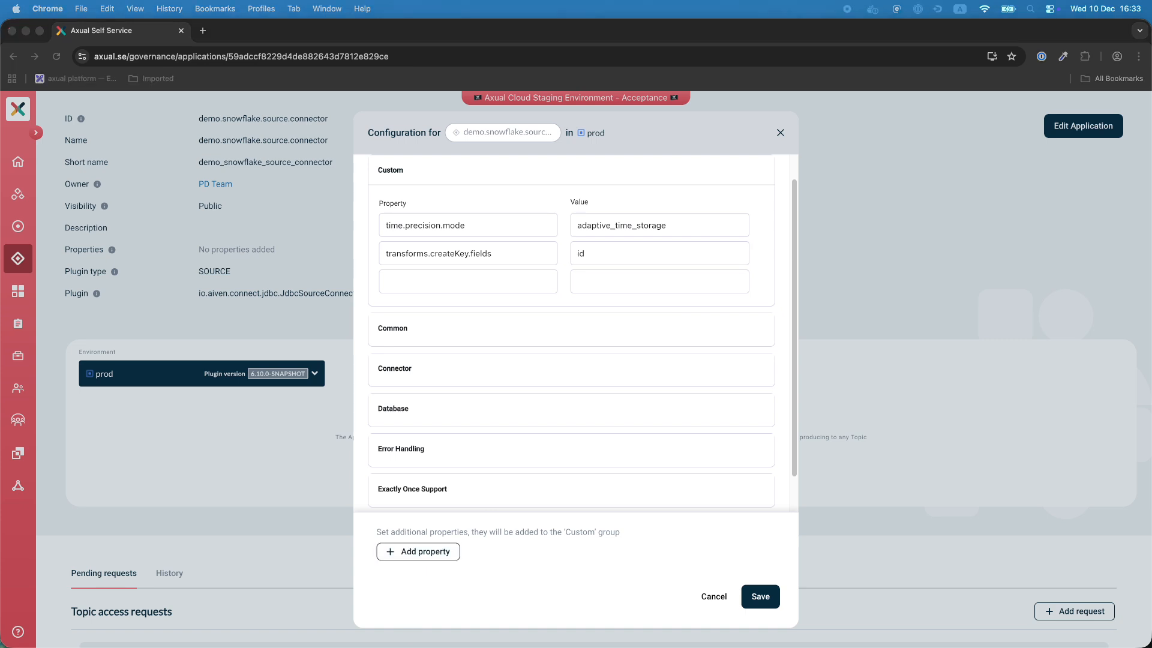
key("super+Tab")
left_click(456, 282)
type("transforms.createKey.type")
key("super+Tab")
key("super+Tab")
left_click(613, 282)
type("org.apache.kafka.connect.transforms.ValueToKey")
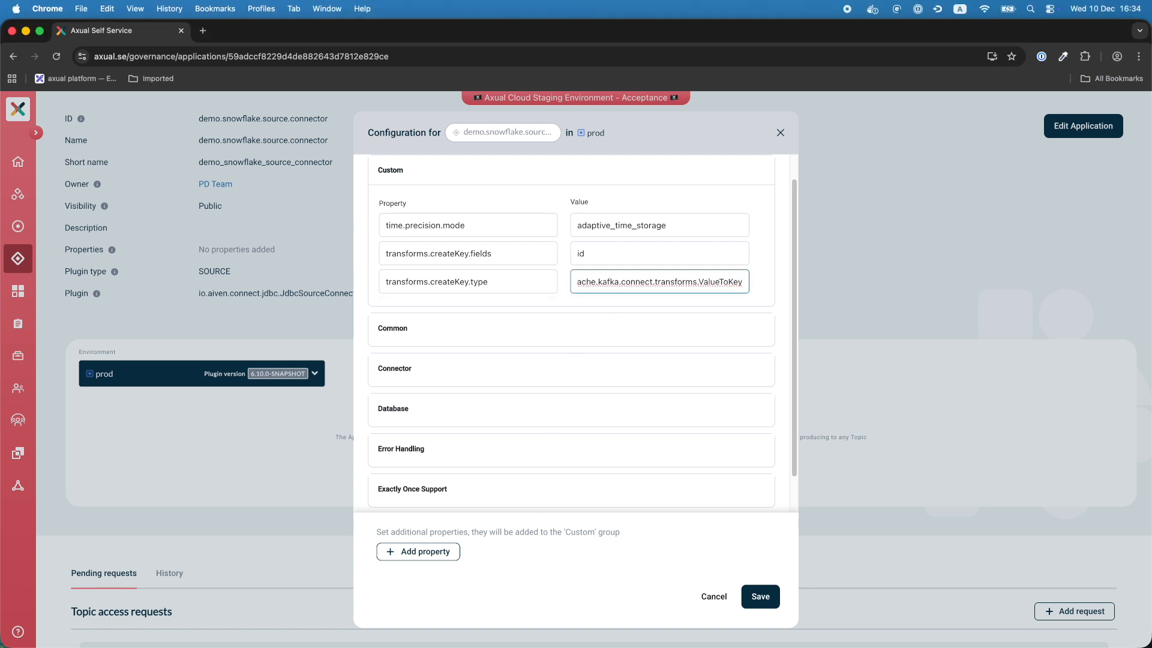
left_click(765, 596)
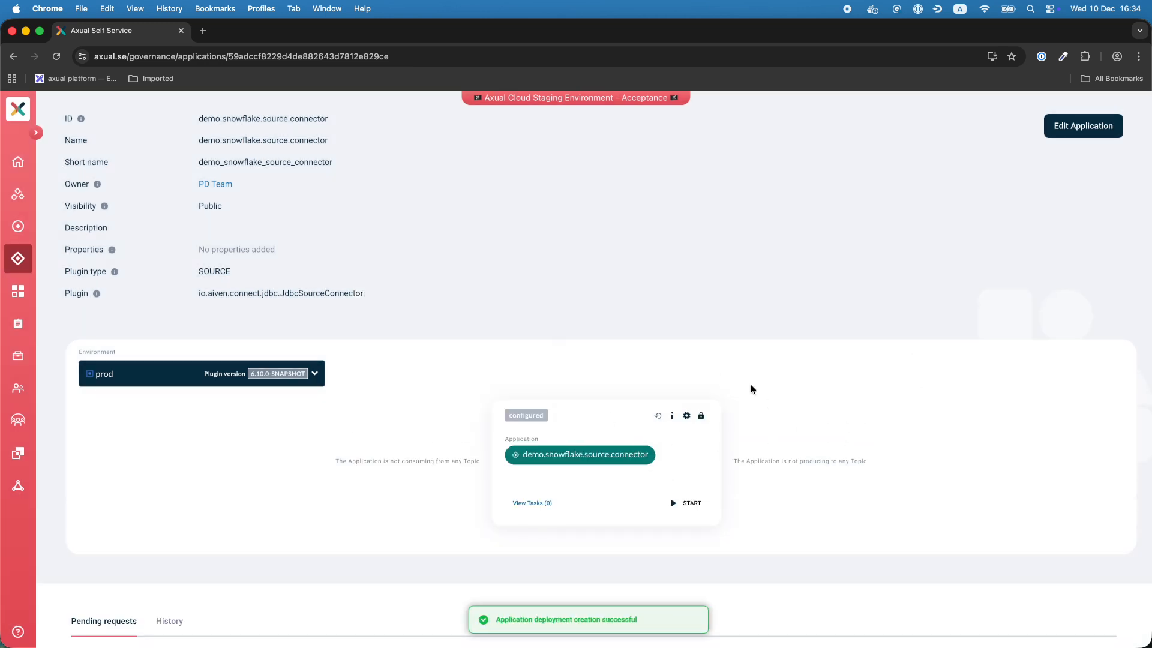
- Request producer access to the topic demo.jdbc.snowflake.source.connector on prod and approve the pending request
scroll(779, 387, "down", 2)
left_click(1074, 592)
left_click(594, 327)
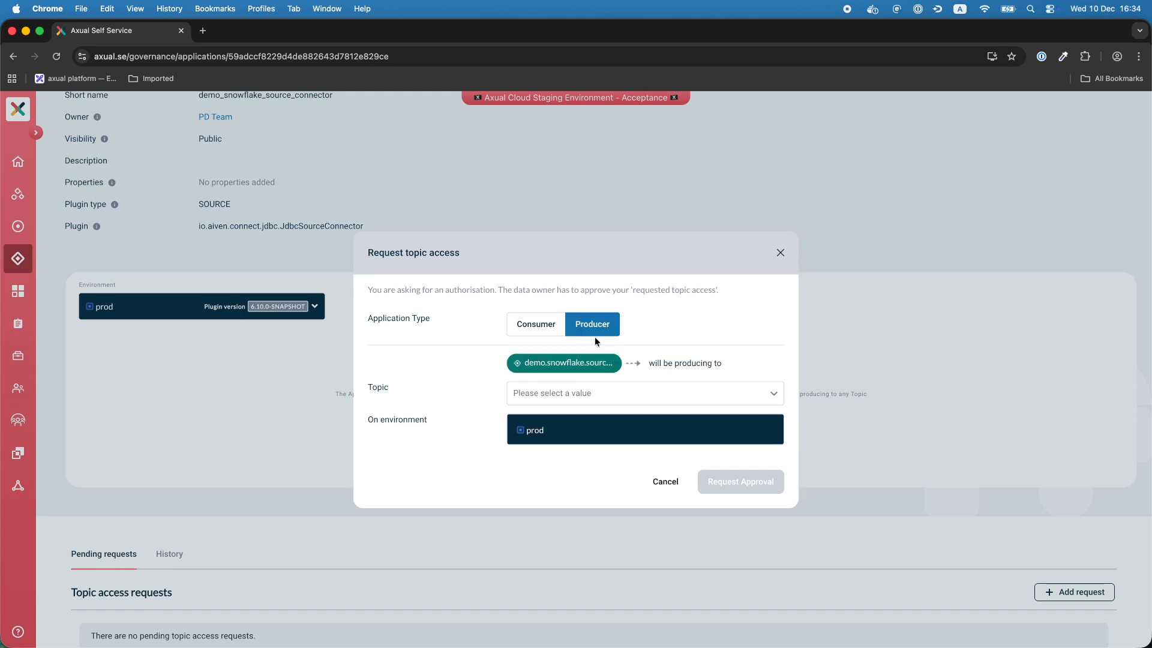
left_click(680, 393)
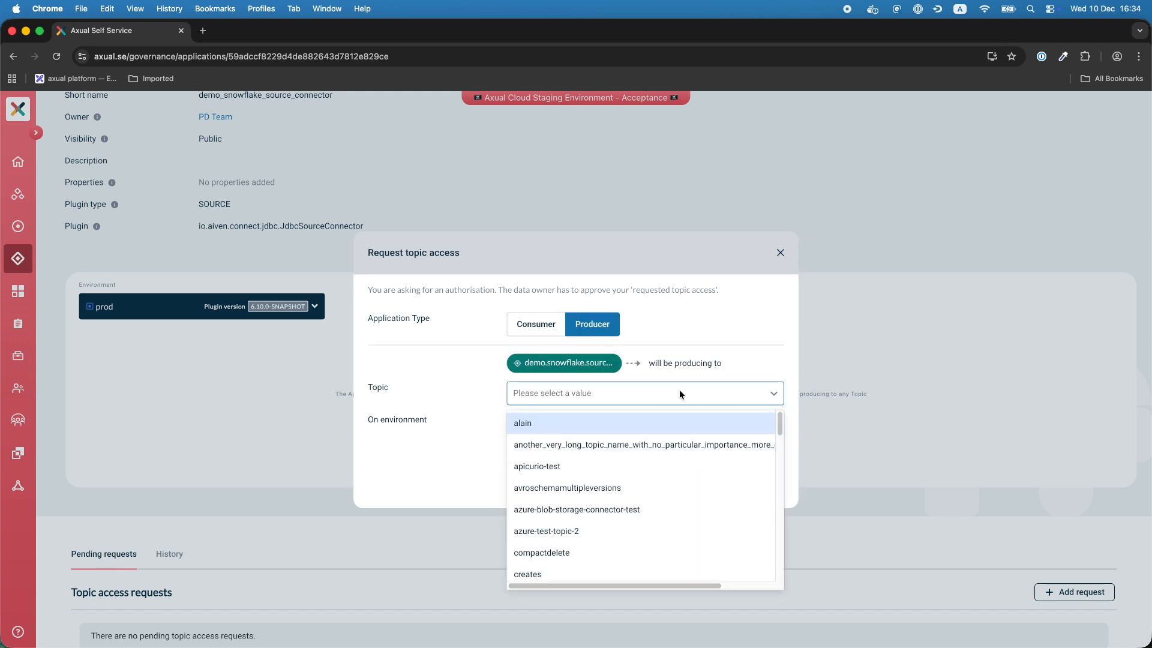
type("snow")
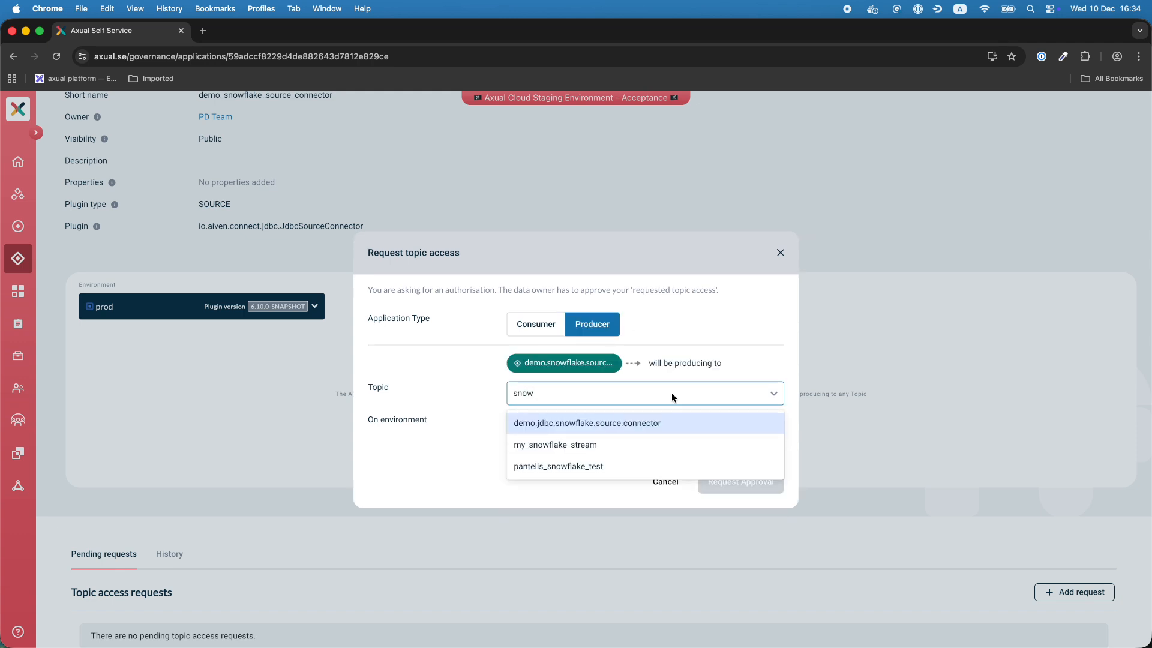
left_click(634, 421)
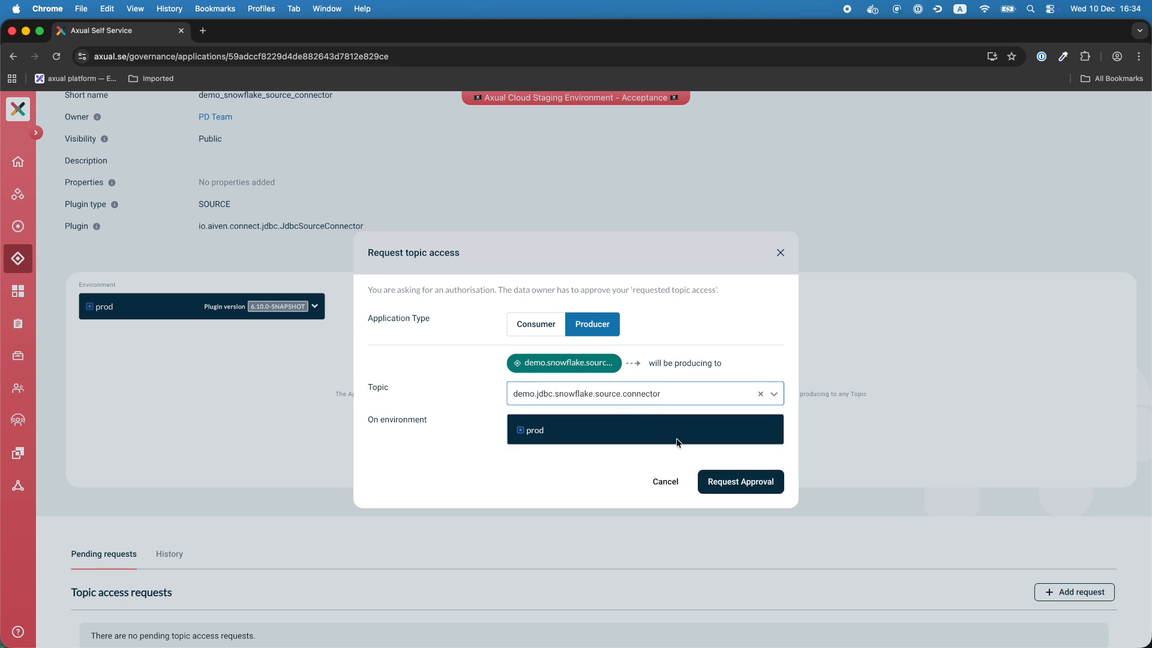
left_click(757, 484)
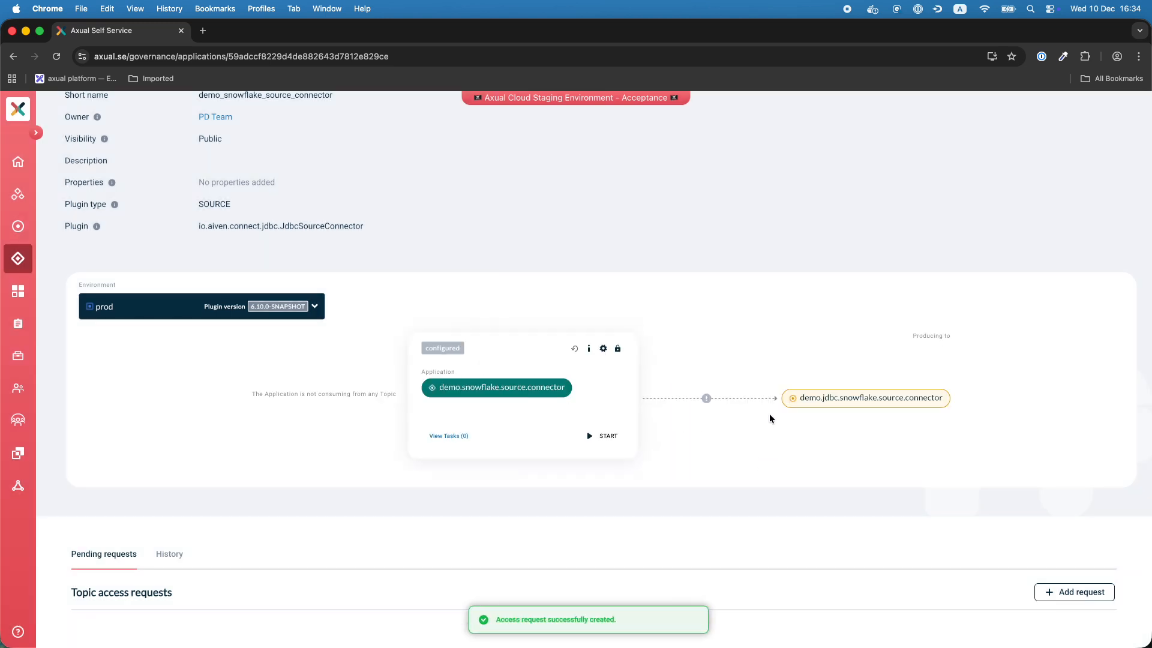
scroll(870, 420, "down", 2)
left_click(968, 554)
- Open the connector's target topic and copy its full name from the topic details
left_click(897, 308)
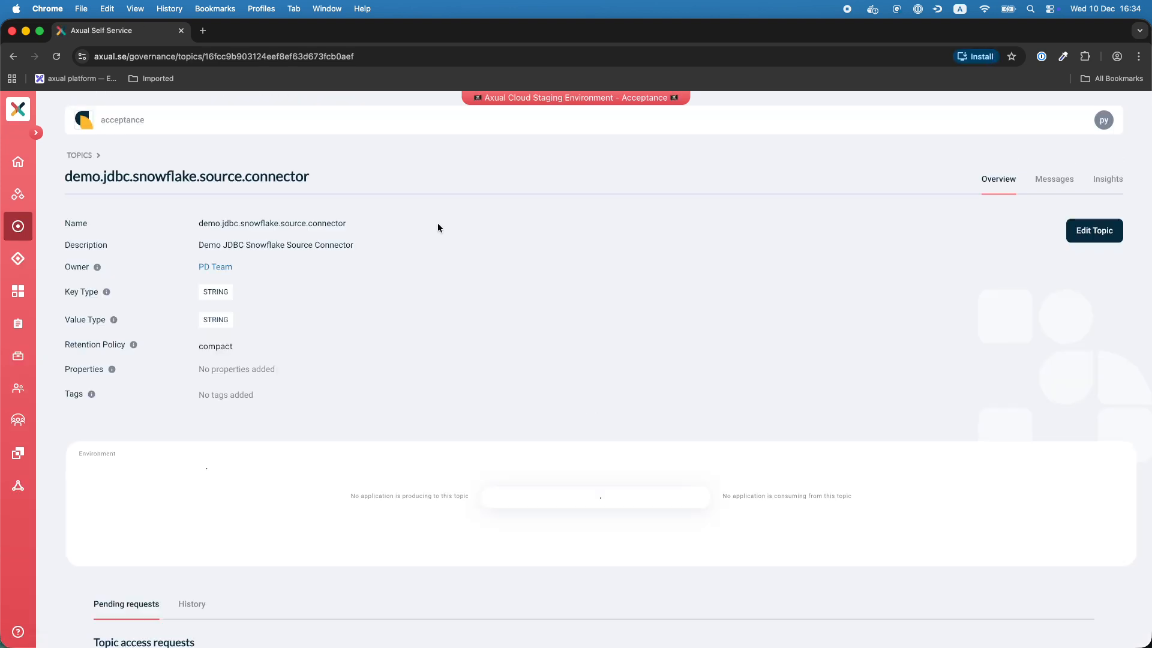
left_click_drag(360, 224, 198, 224)
key("super+c")
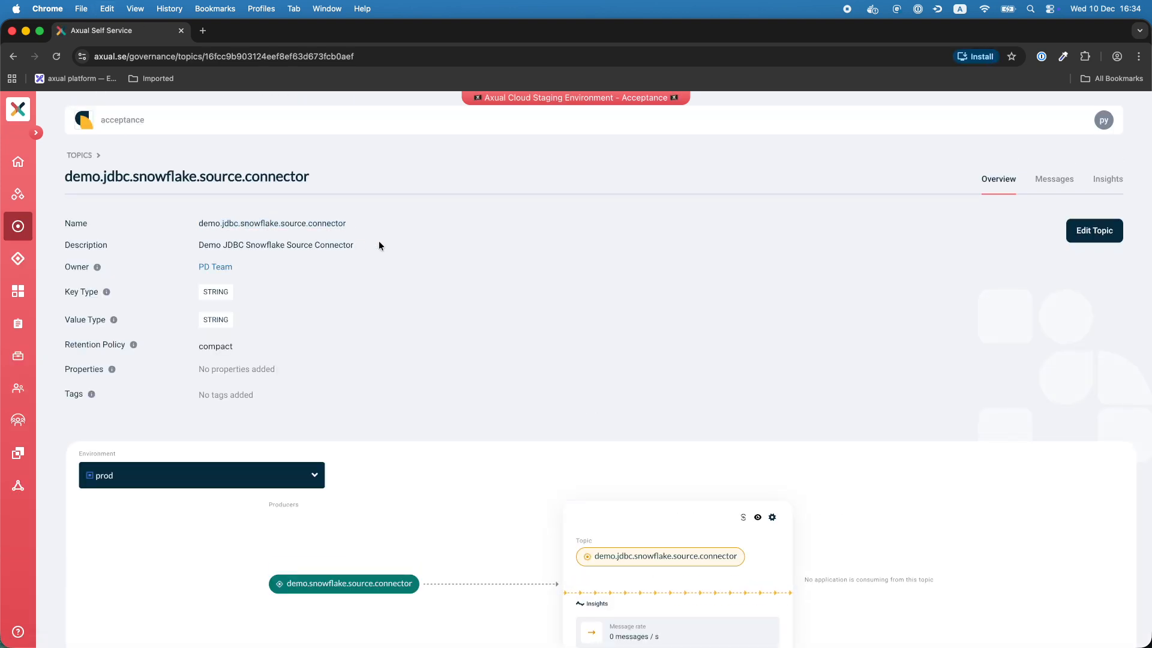
- Return to the application's plugin configuration, set topic.prefix in the Connector group to demo.jdbc.snowflake.source.connector, and save
key("super+bracketleft")
scroll(668, 470, "down", 1)
left_click(601, 489)
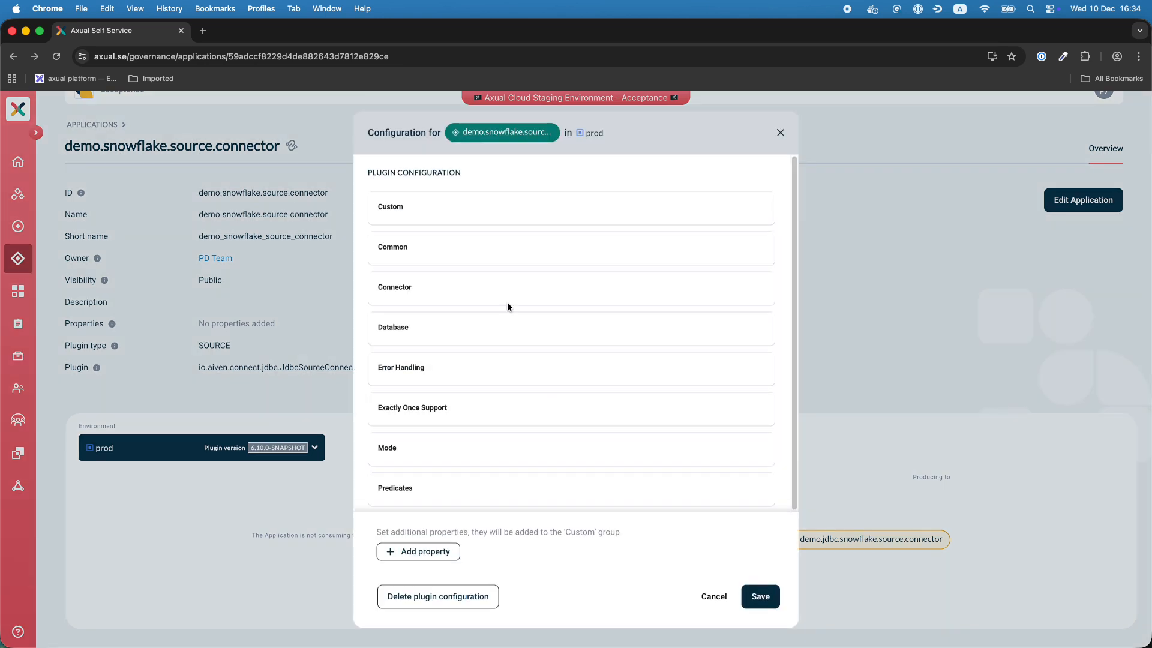
left_click(467, 301)
scroll(567, 321, "down", 1)
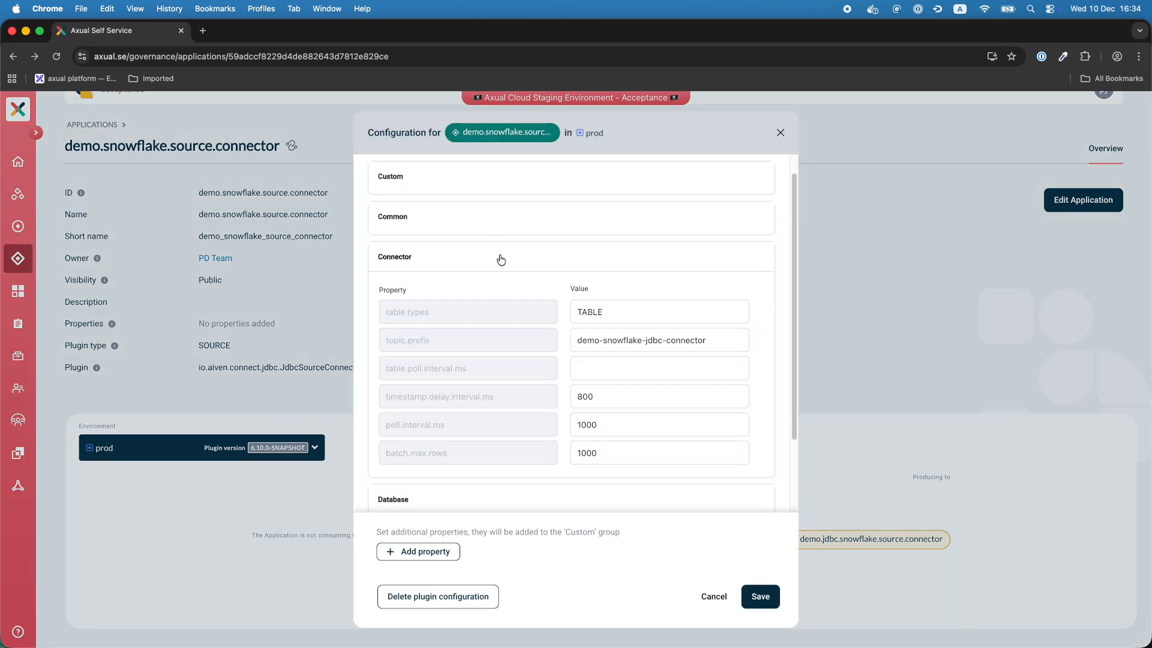
scroll(521, 430, "down", 2)
scroll(517, 434, "down", 5)
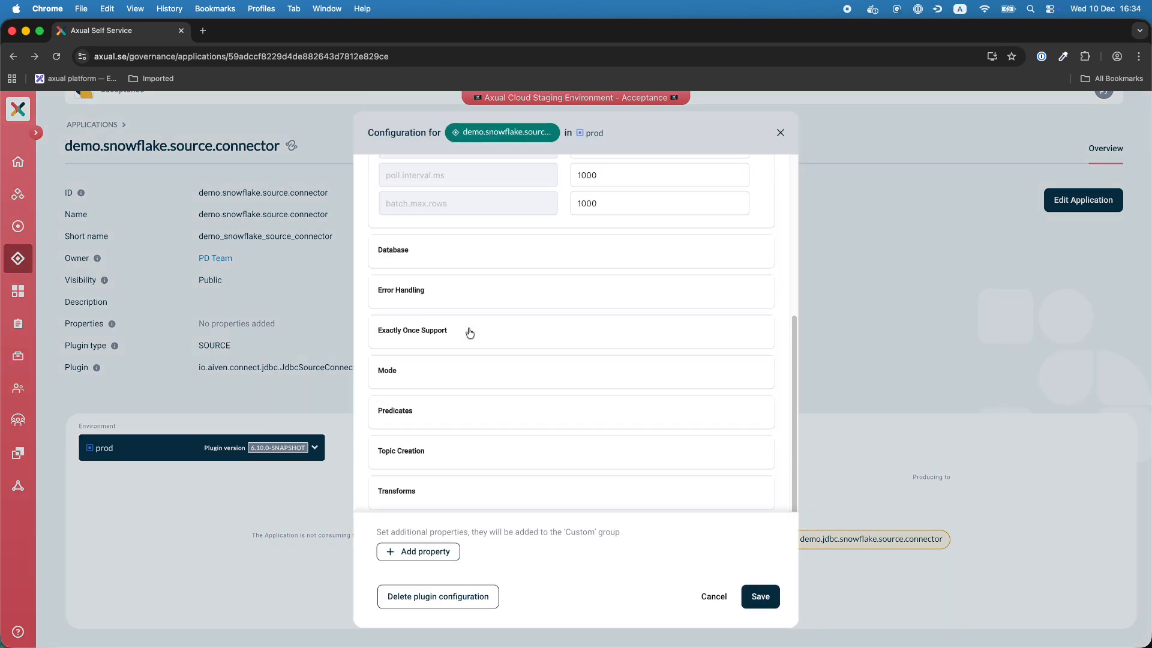
left_click(470, 258)
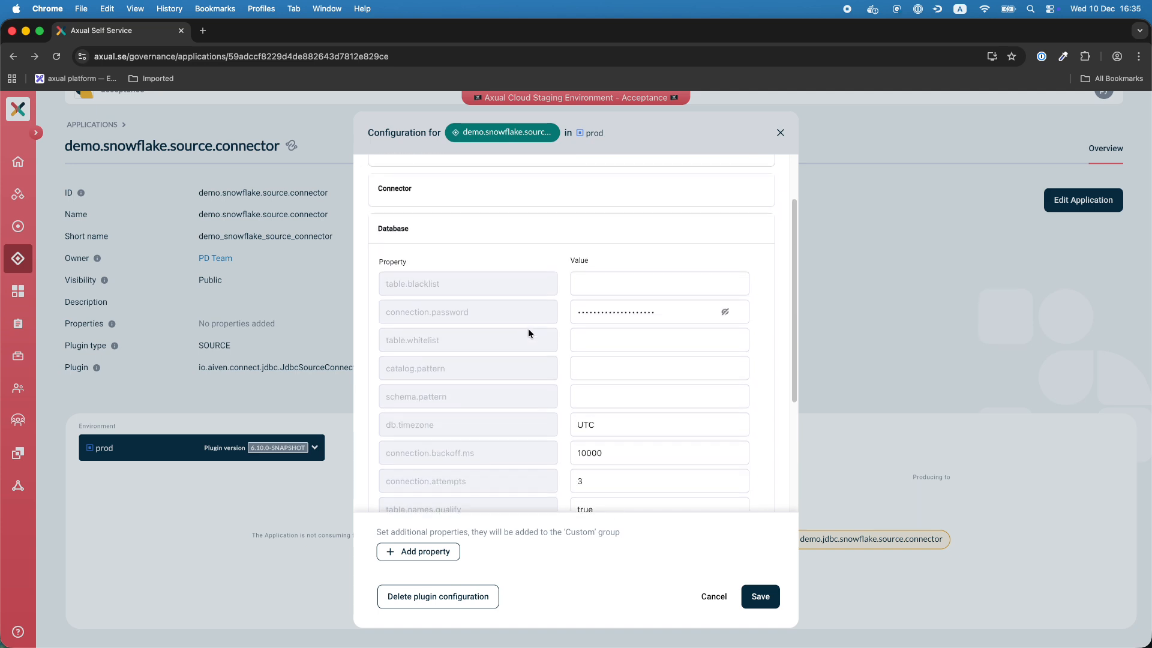
scroll(517, 309, "up", 3)
left_click(506, 289)
left_click(721, 371)
key("super+a")
key("BackSpace")
key("super+v")
left_click(773, 587)
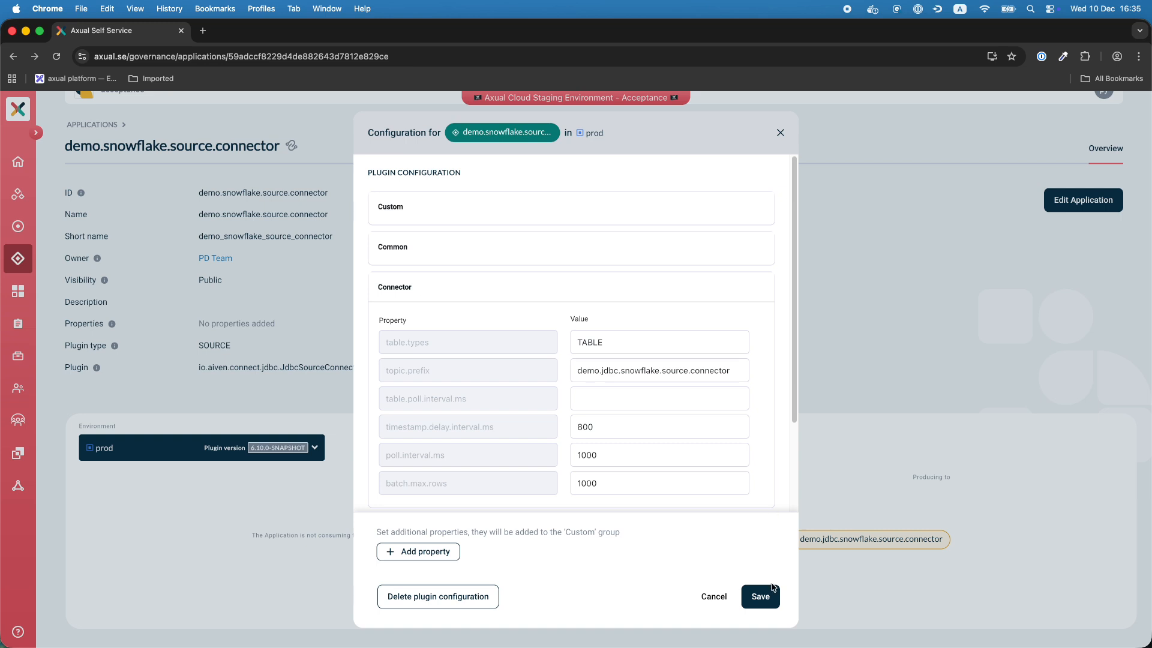
left_click(763, 607)
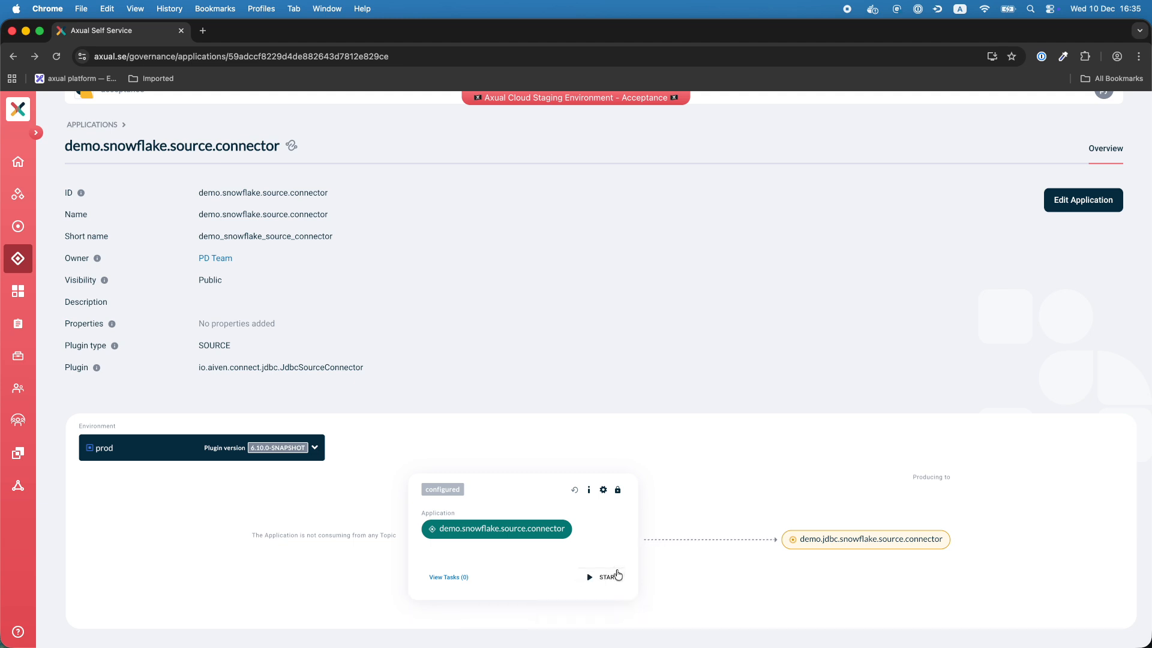
- Start the connector and search the last hour of messages on its target topic in prod
left_click(618, 576)
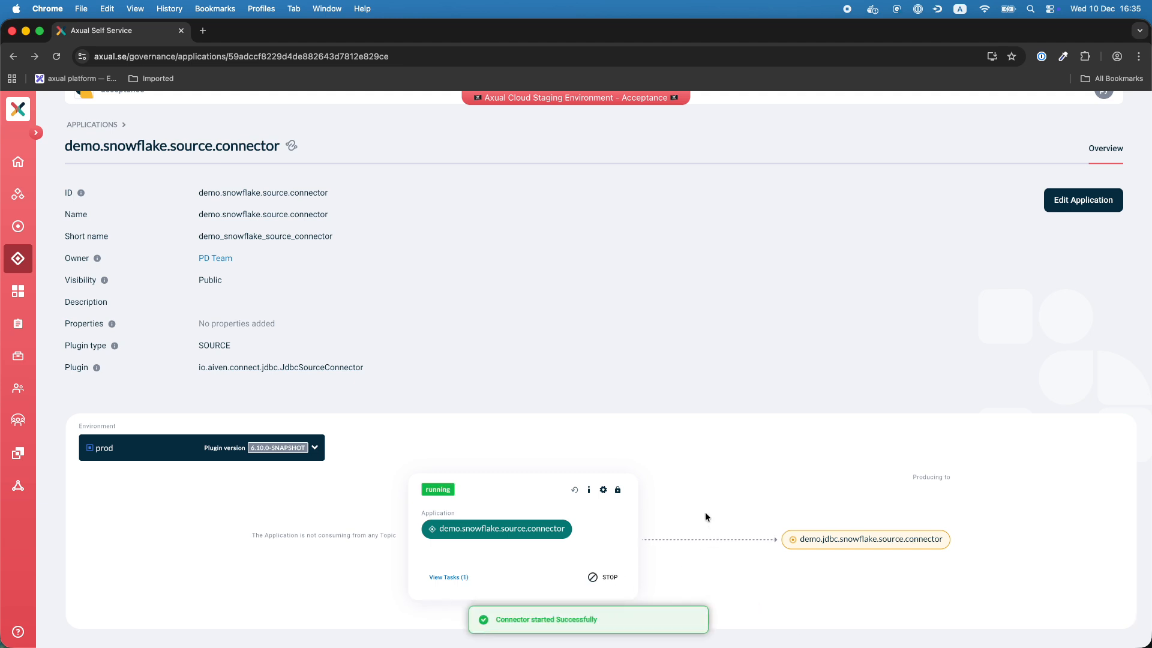
left_click(880, 540)
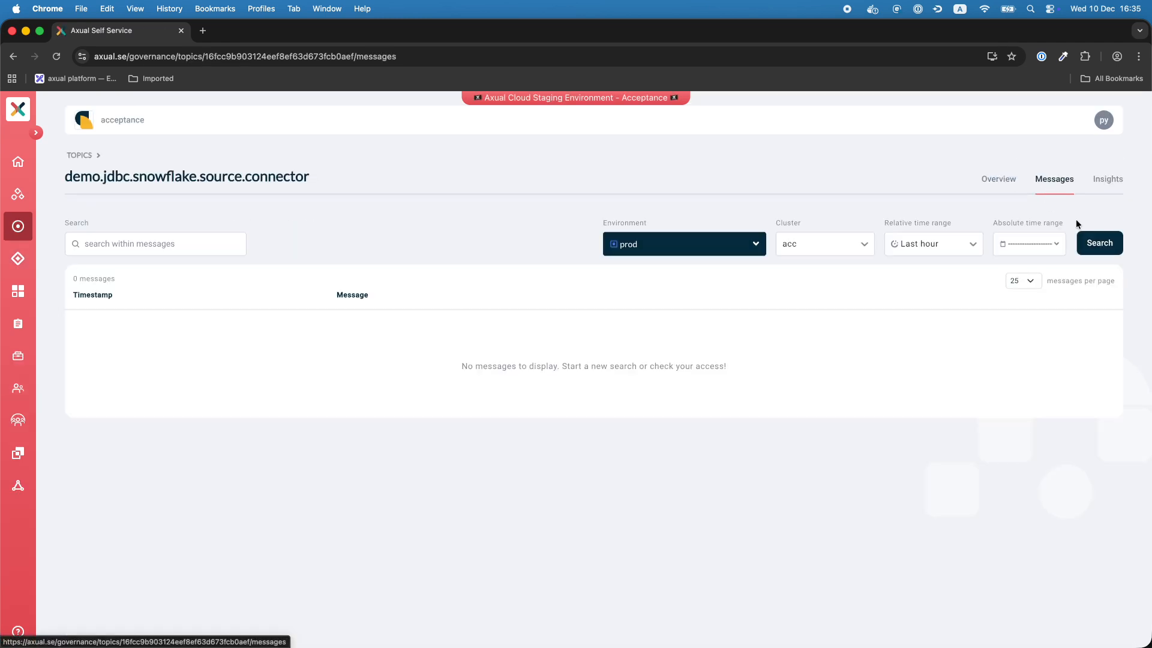
left_click(1097, 242)
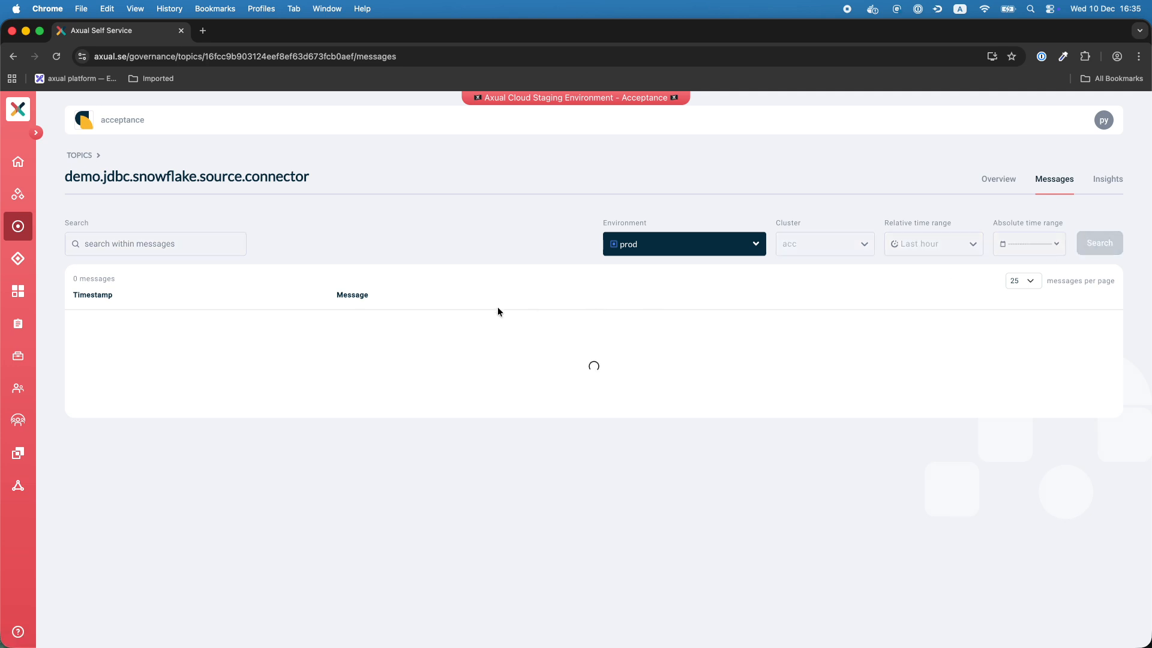